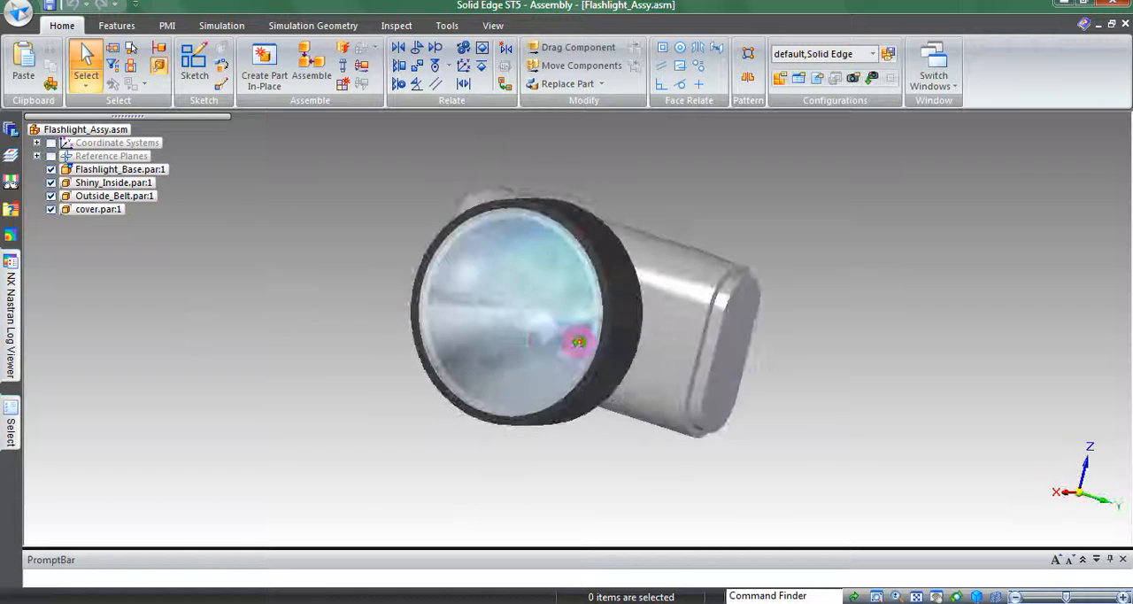
Examine the finished flashlight assembly by showing its parts one by one: Flashlight_Base, Shiny_Inside, Outside_Belt and cover
mouse_move(202, 249)
middle_down()
mouse_move(253, 260)
mouse_move(186, 246)
middle_up()
middle_drag(1009, 285, 789, 245)
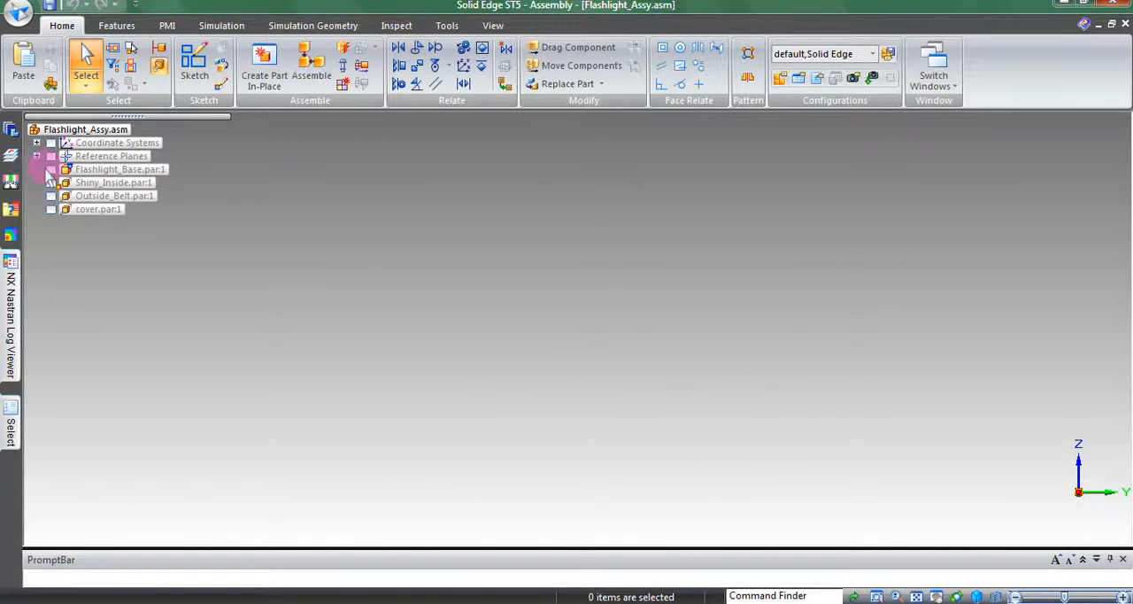
click(51, 169)
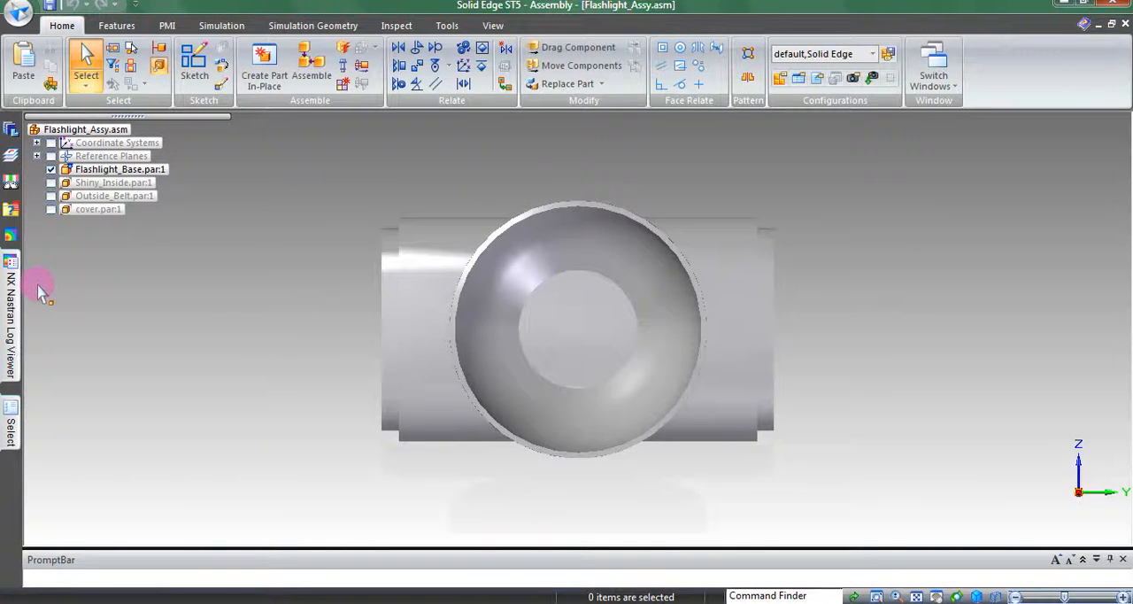
click(51, 182)
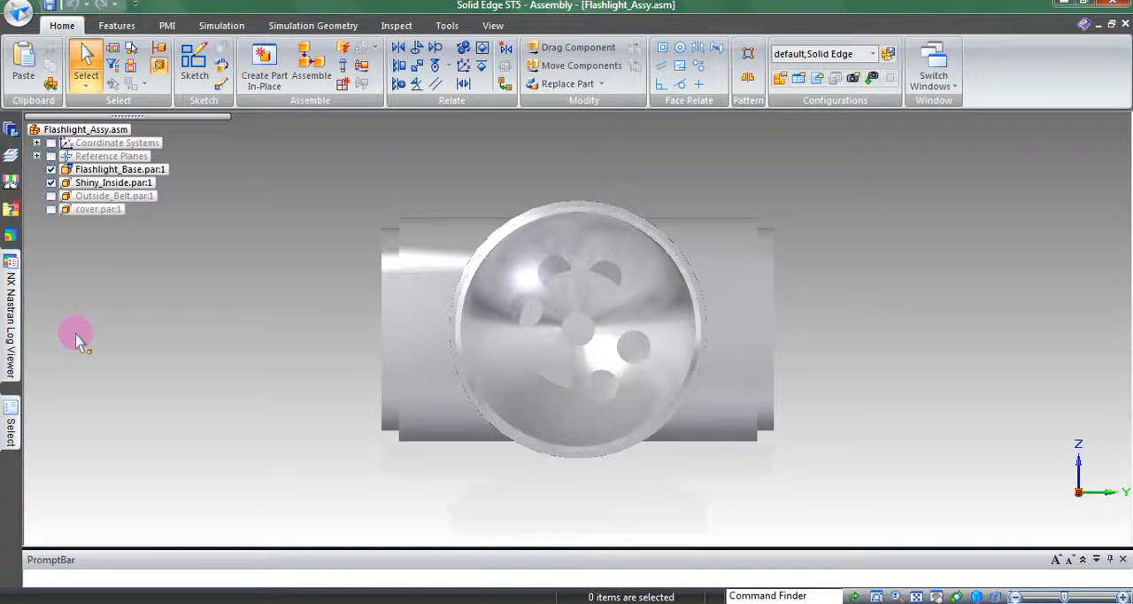
click(51, 195)
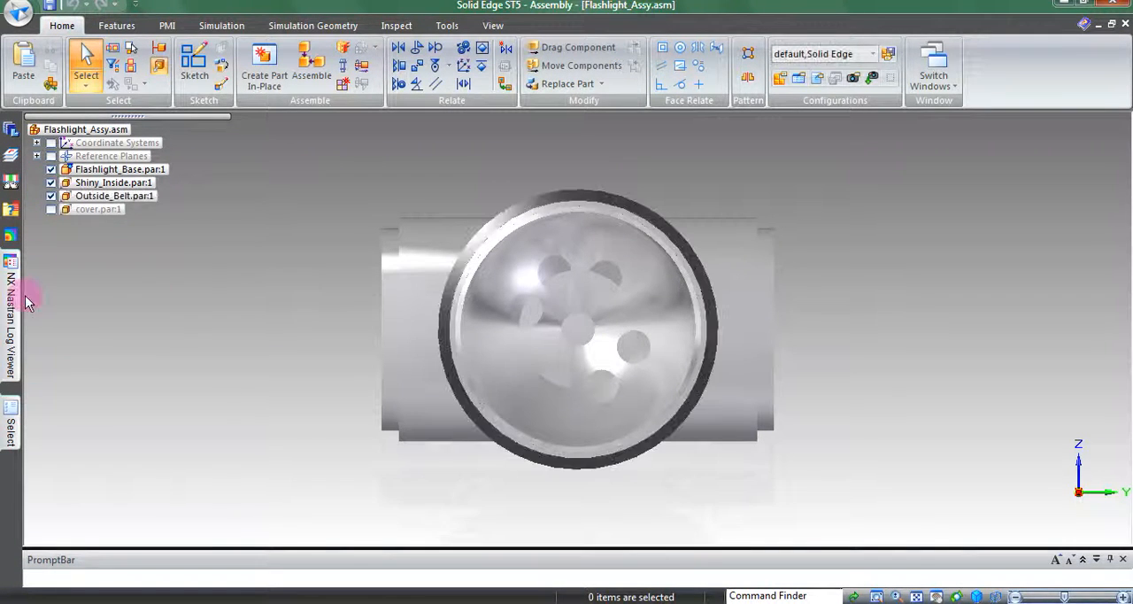
click(51, 209)
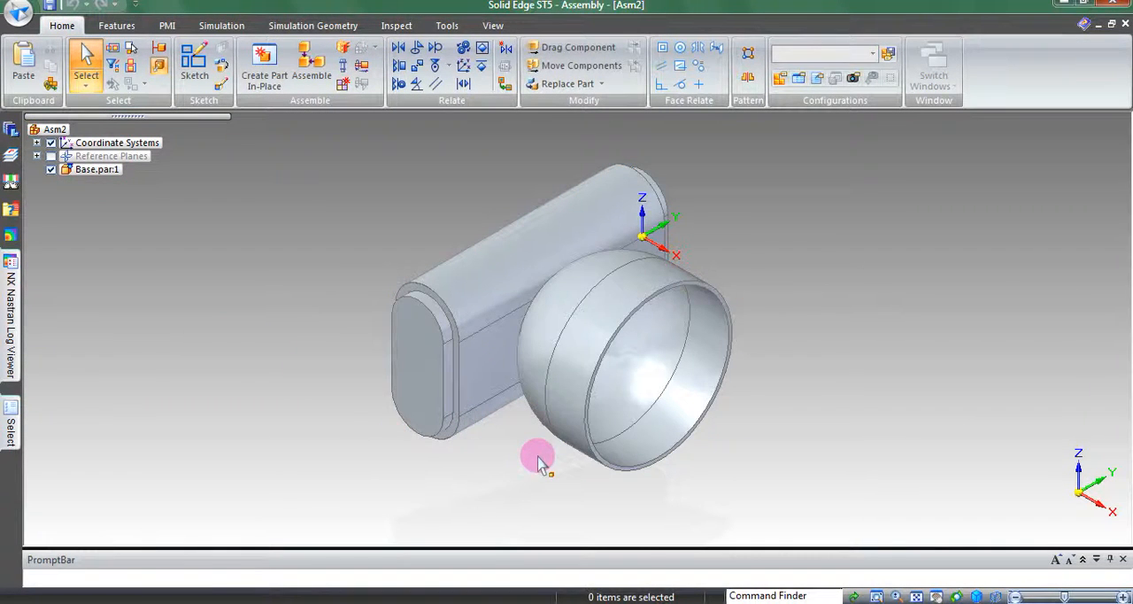
Place the Inside part in the assembly beside the base without assigning any relationship to it
middle_drag(541, 460, 987, 307)
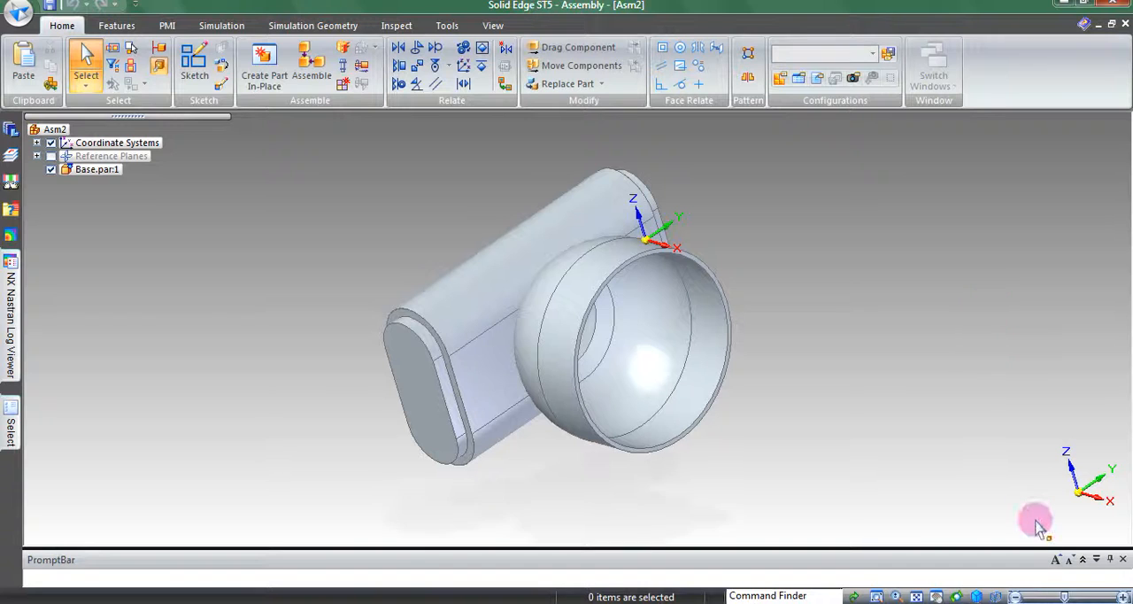
key(ctrl+i)
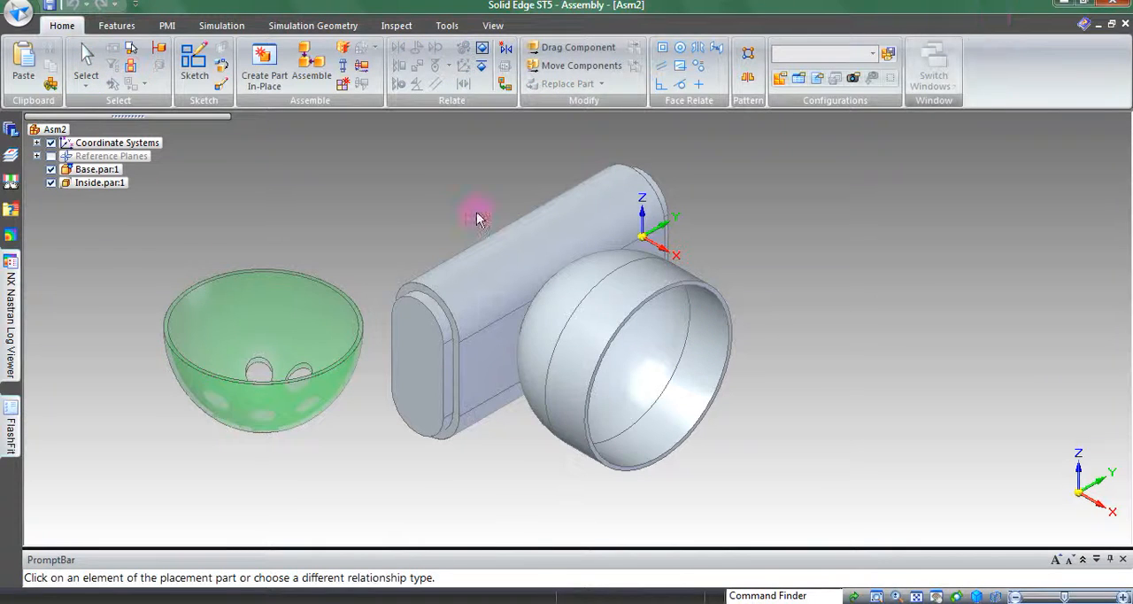
key(Escape)
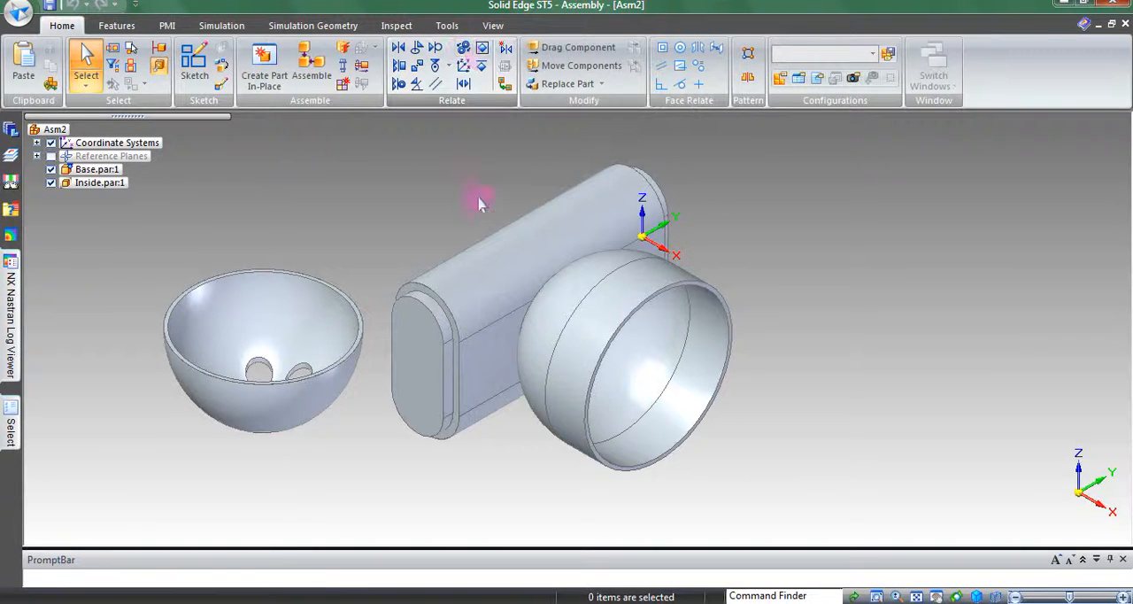
Axially align the central hole of the Inside bowl with the inner round surface of the base's lamp housing
click(403, 86)
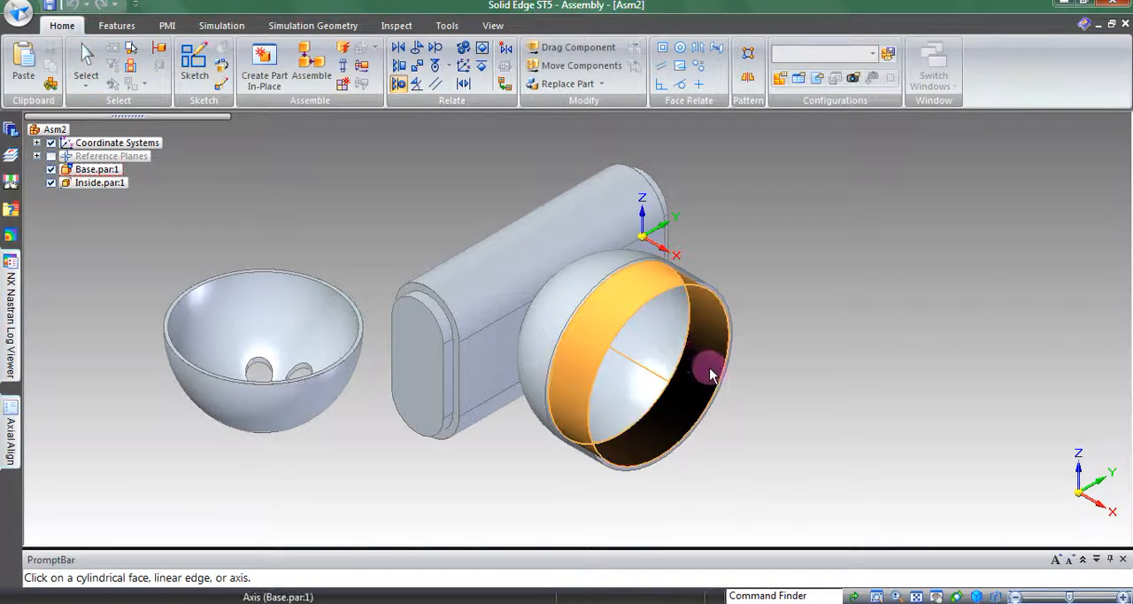
click(626, 384)
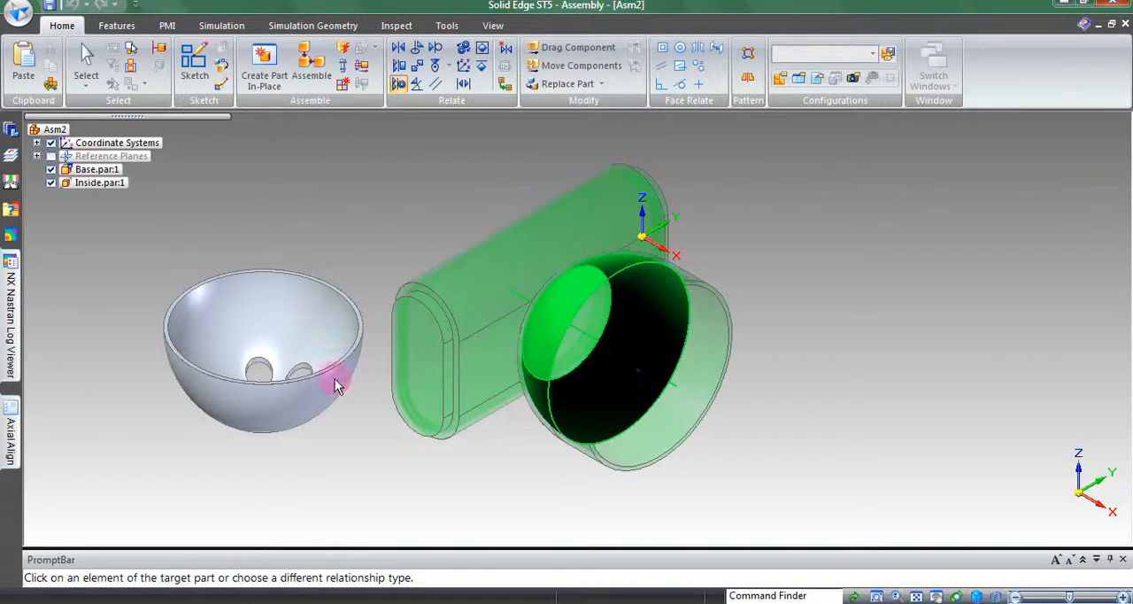
middle_drag(228, 203, 264, 406)
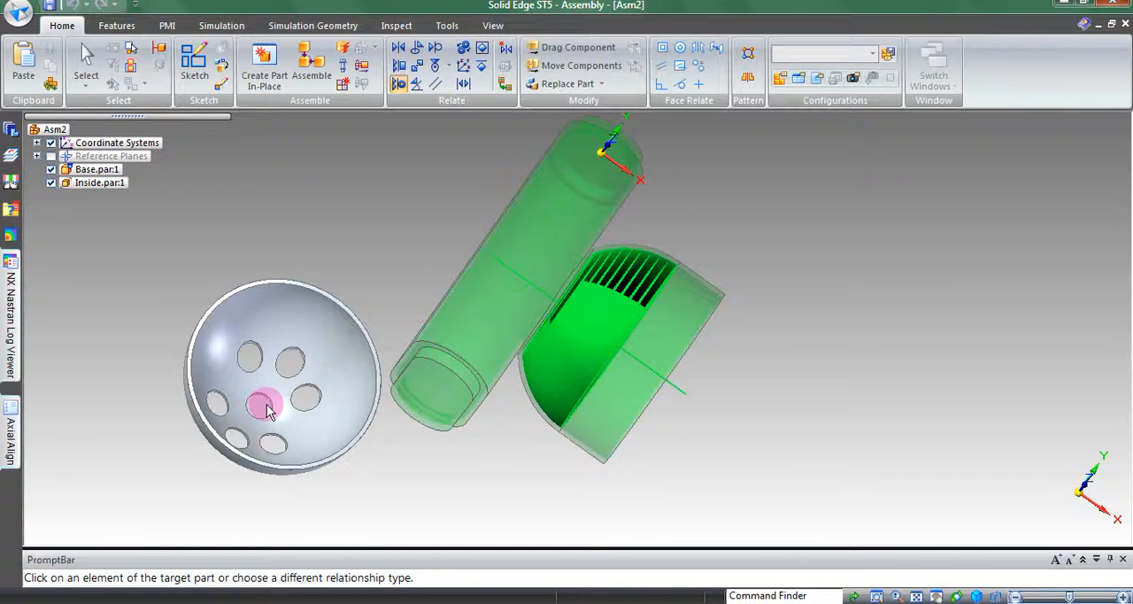
click(266, 407)
right_click(316, 472)
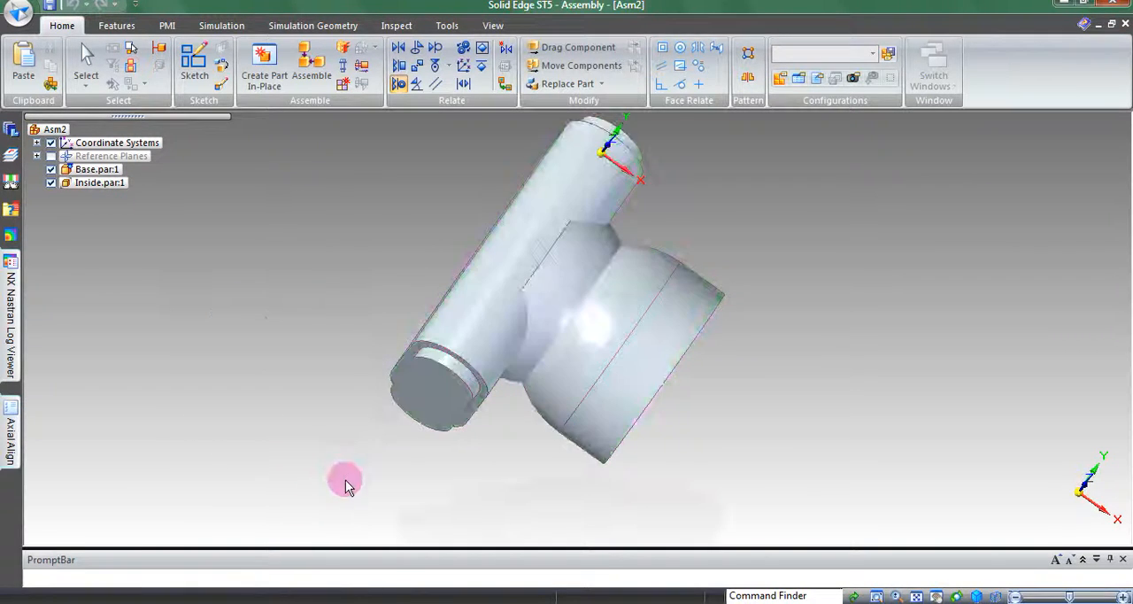
Flip the Inside part's axial alignment to the base so the bowl faces the opposite direction
middle_drag(530, 356, 467, 272)
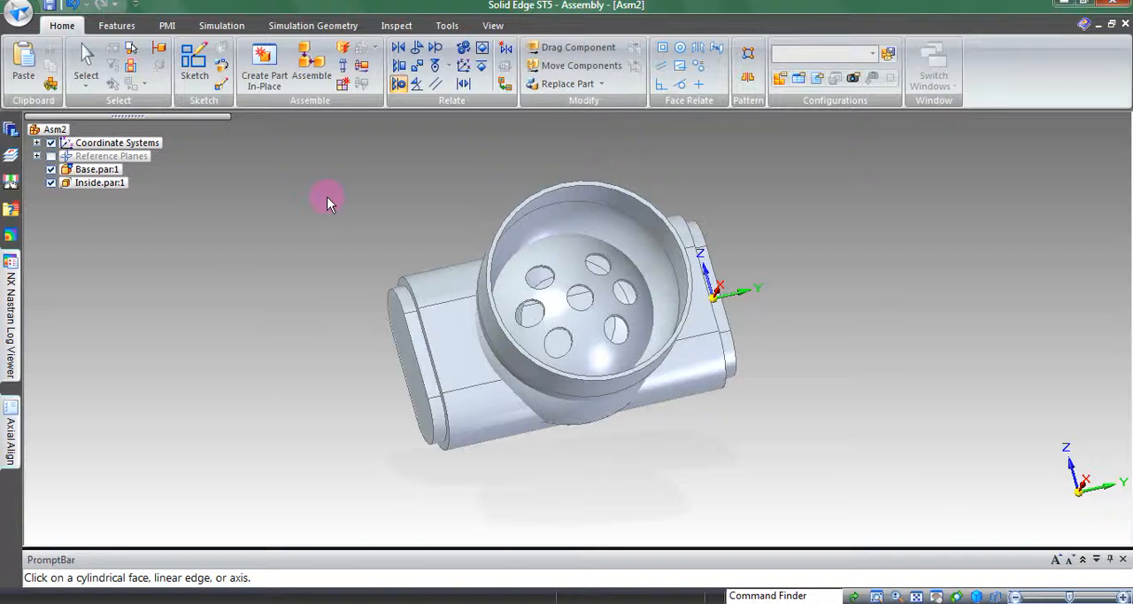
click(86, 58)
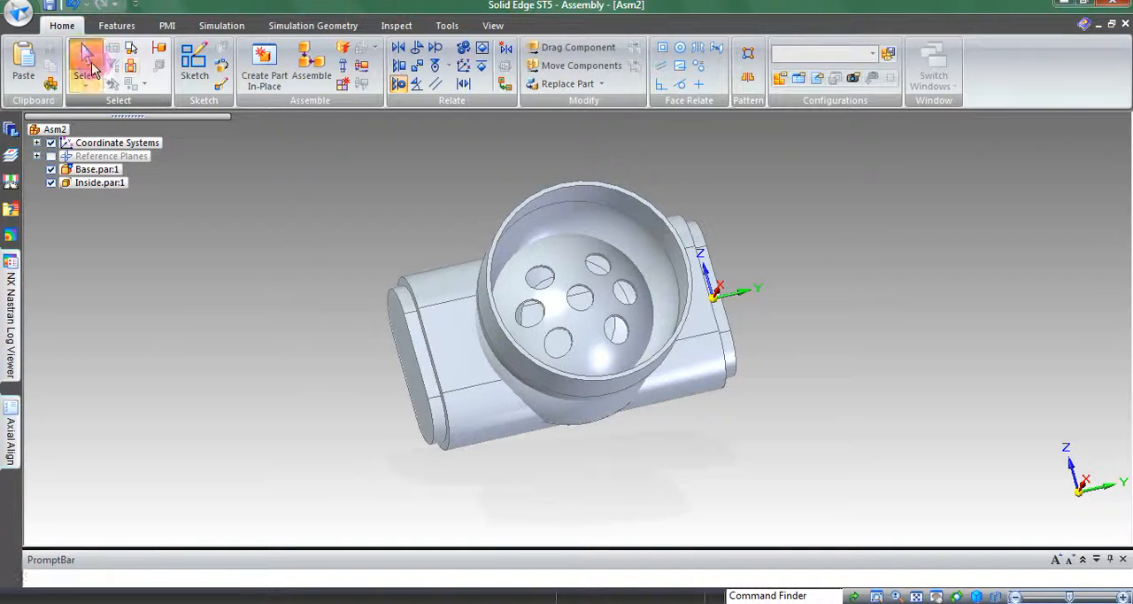
click(106, 189)
click(106, 189)
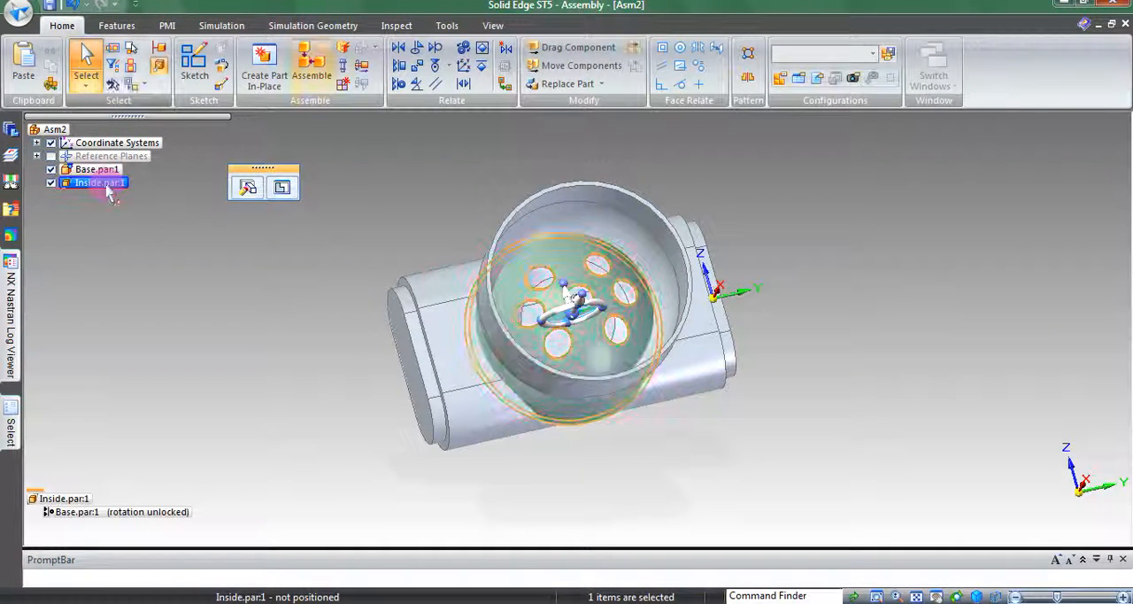
click(170, 517)
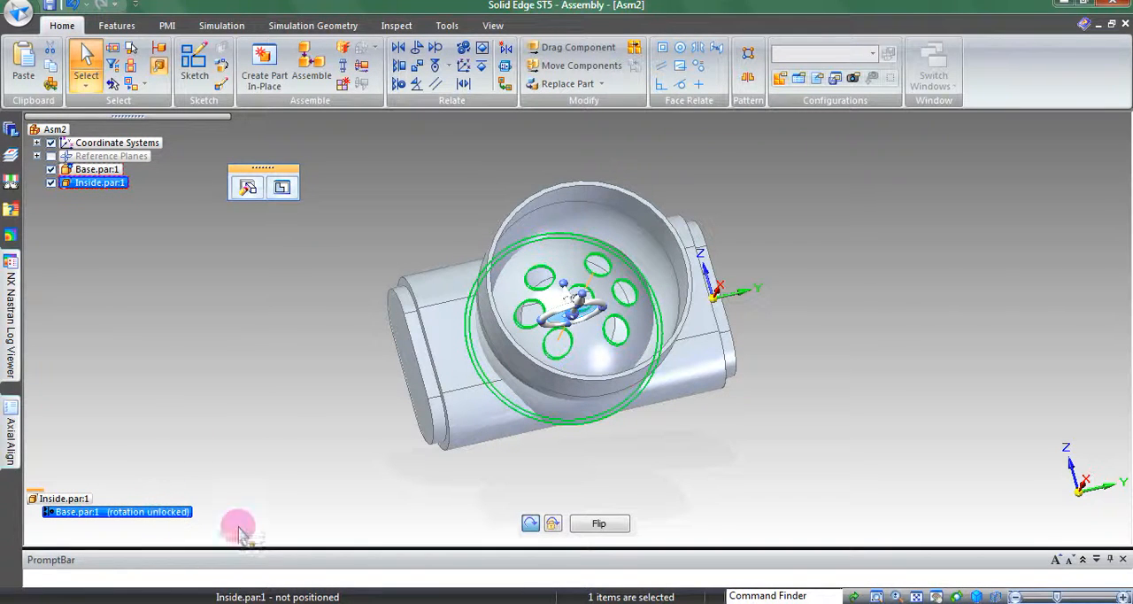
click(602, 524)
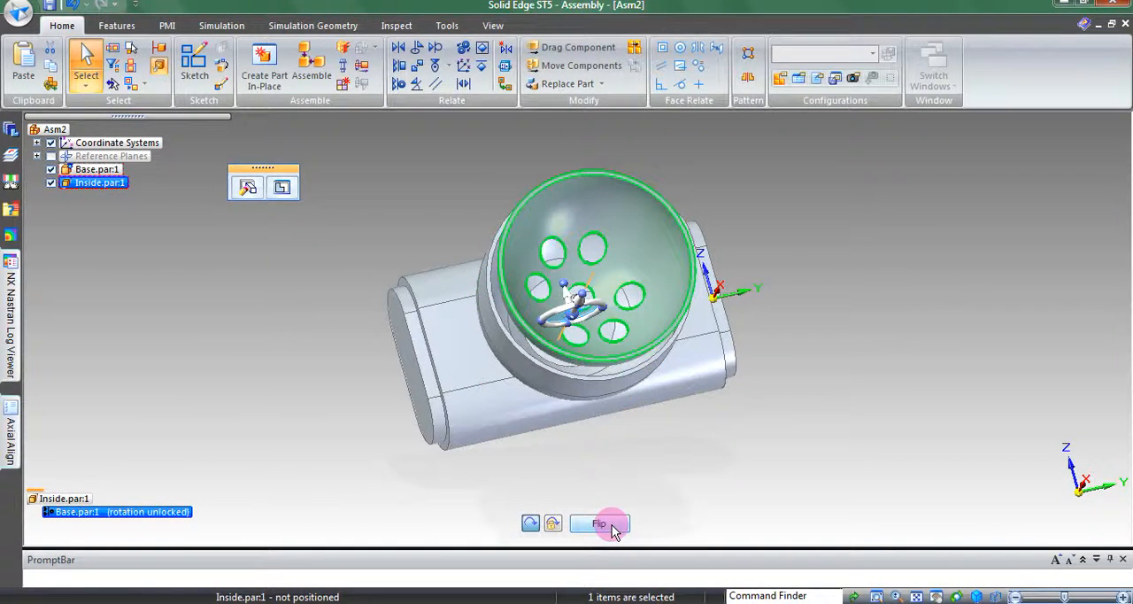
click(877, 408)
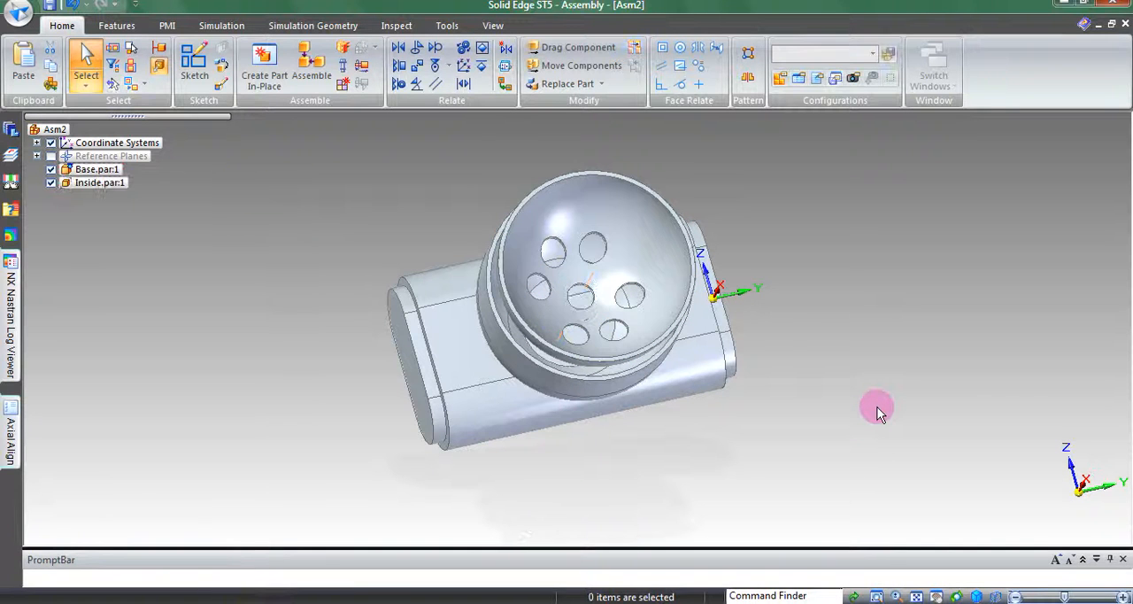
Planar-align the flat rim face of the Inside bowl with the front rim face of the base's lamp housing
middle_drag(311, 291, 535, 354)
middle_drag(315, 284, 346, 221)
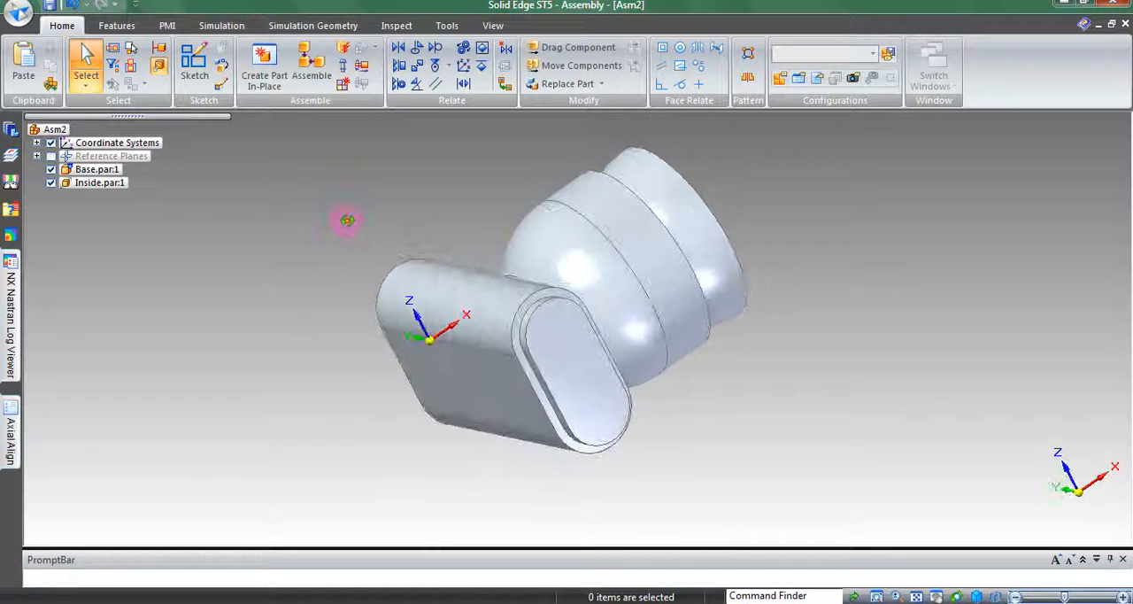
click(977, 595)
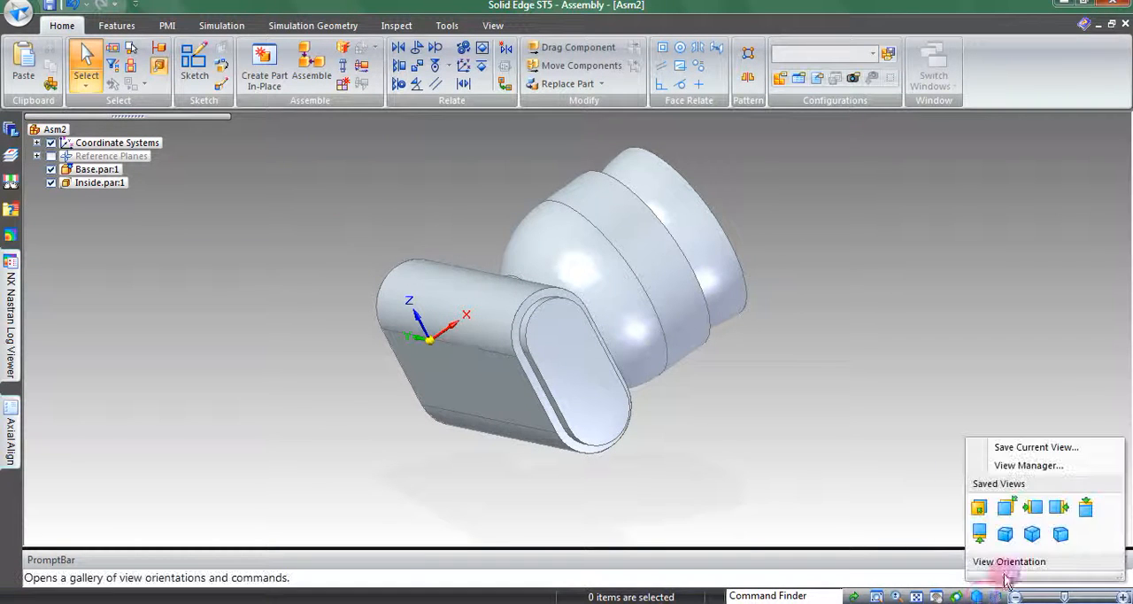
click(1063, 509)
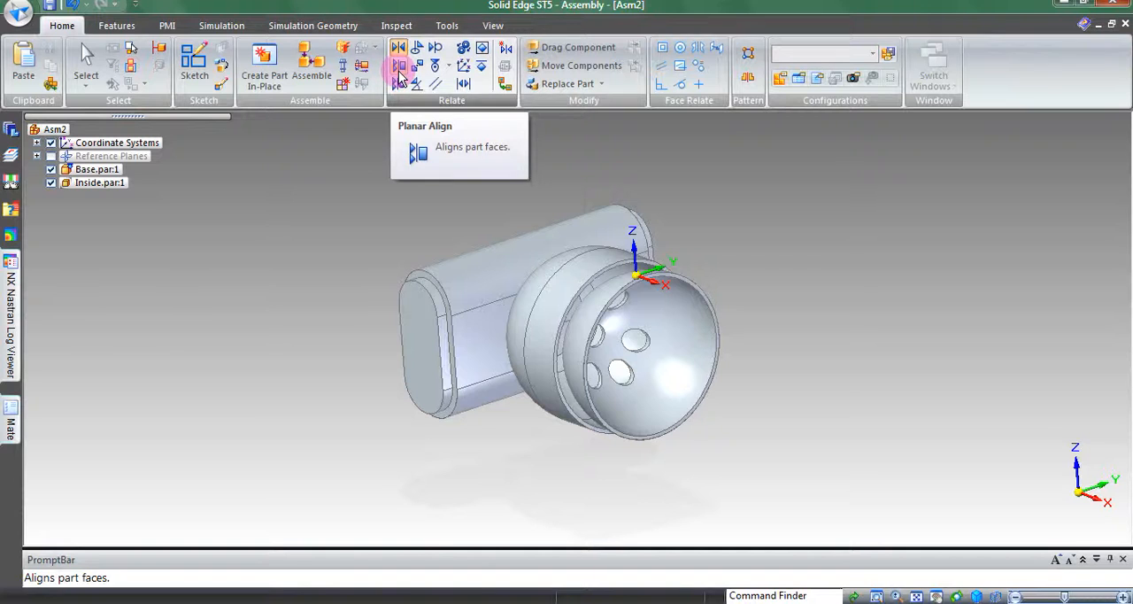
key(Escape)
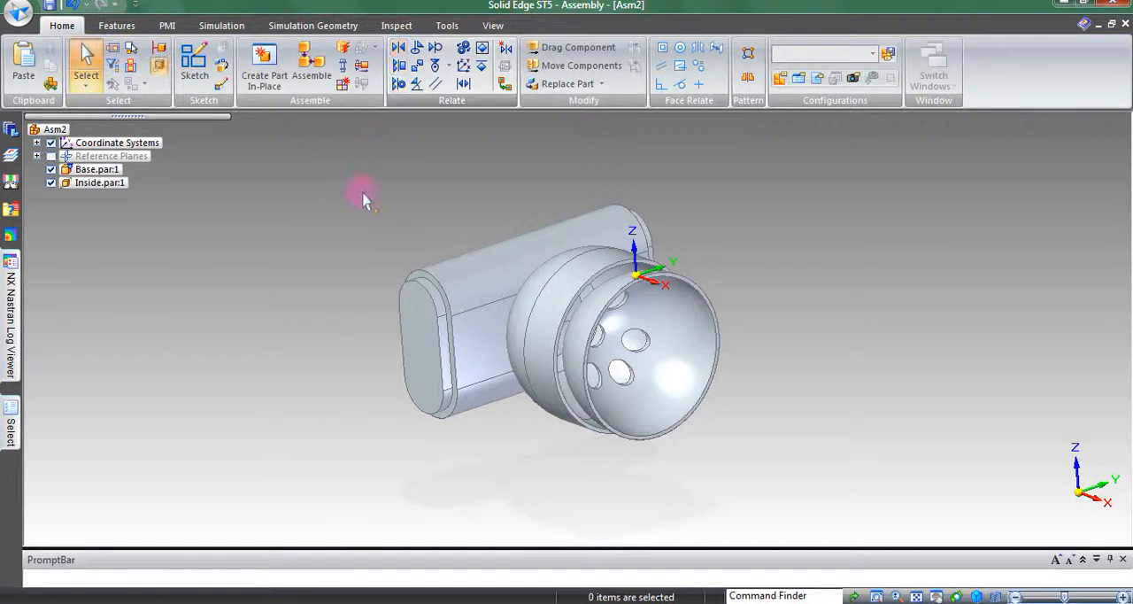
click(403, 67)
middle_drag(724, 284, 665, 225)
scroll(635, 207, up, 5)
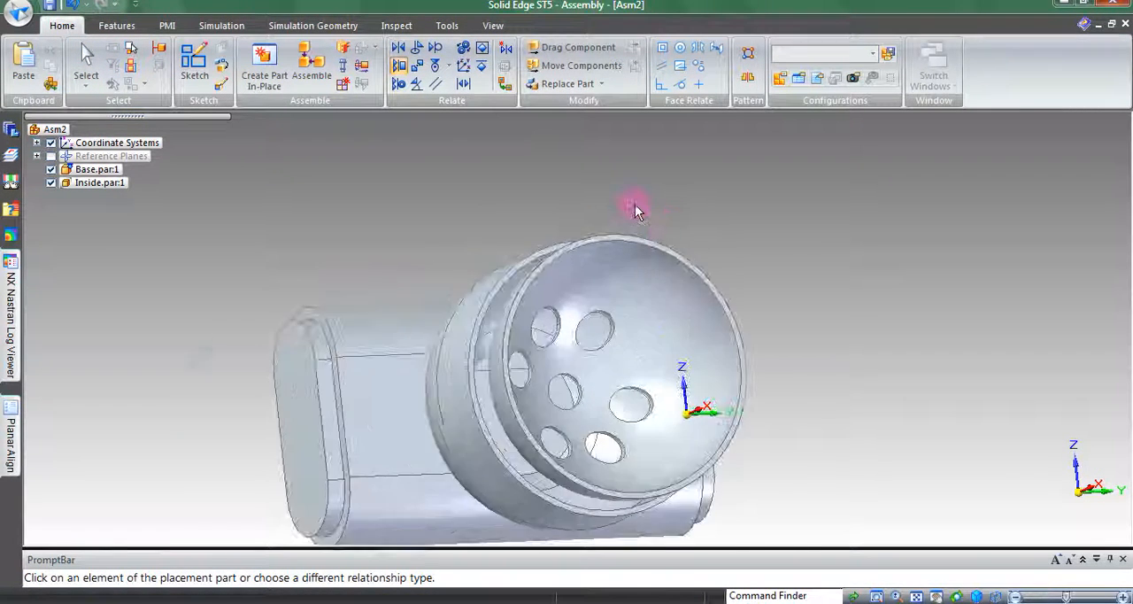
click(591, 277)
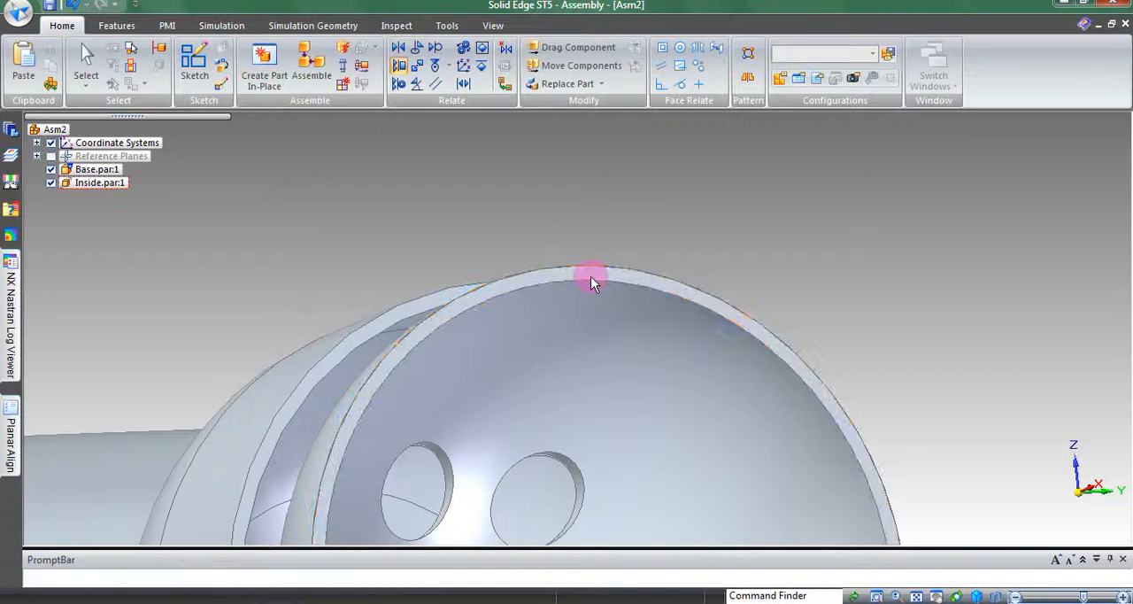
click(370, 325)
middle_drag(738, 304, 677, 414)
scroll(659, 451, down, 4)
scroll(646, 489, down, 2)
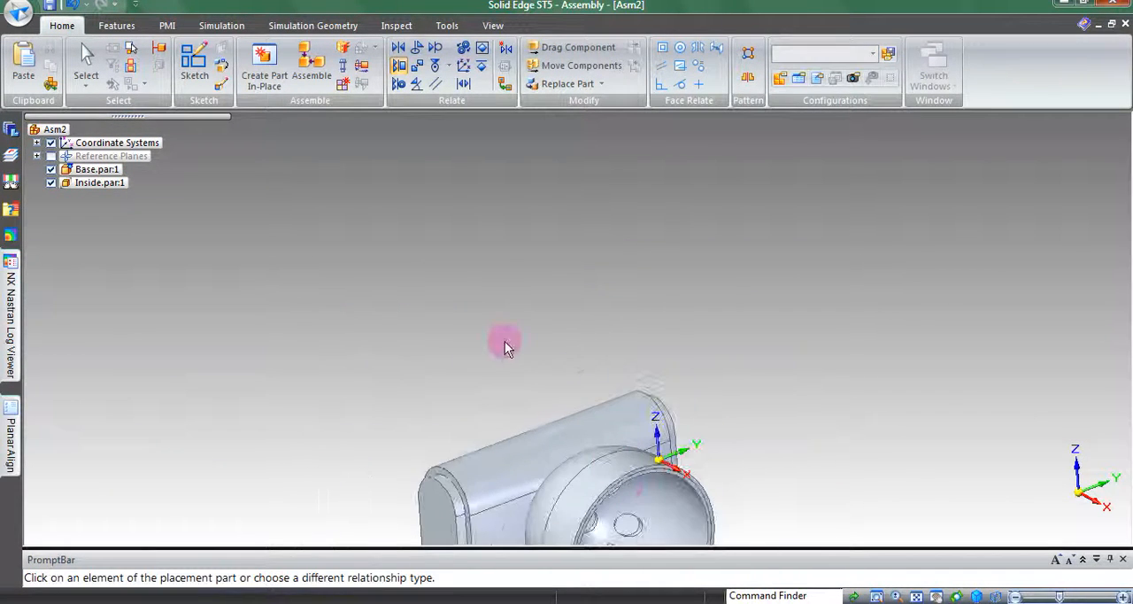
Place the Outside ring in the assembly next to the lamp housing without assigning any relationship to it
shift+middle_drag(555, 355, 561, 201)
key(ctrl+i)
key(Escape)
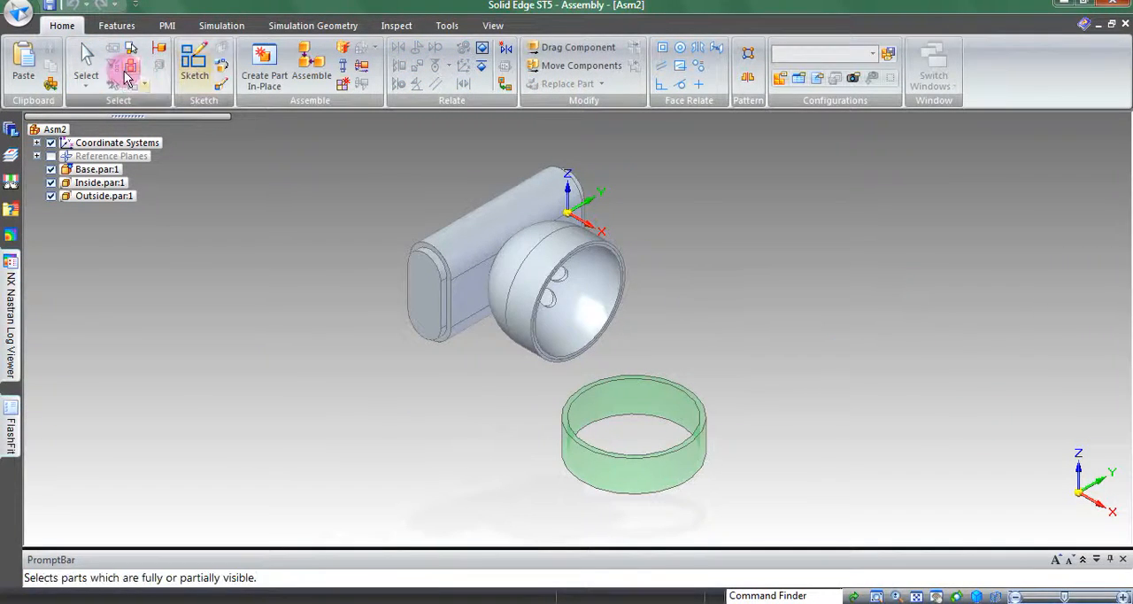
click(86, 60)
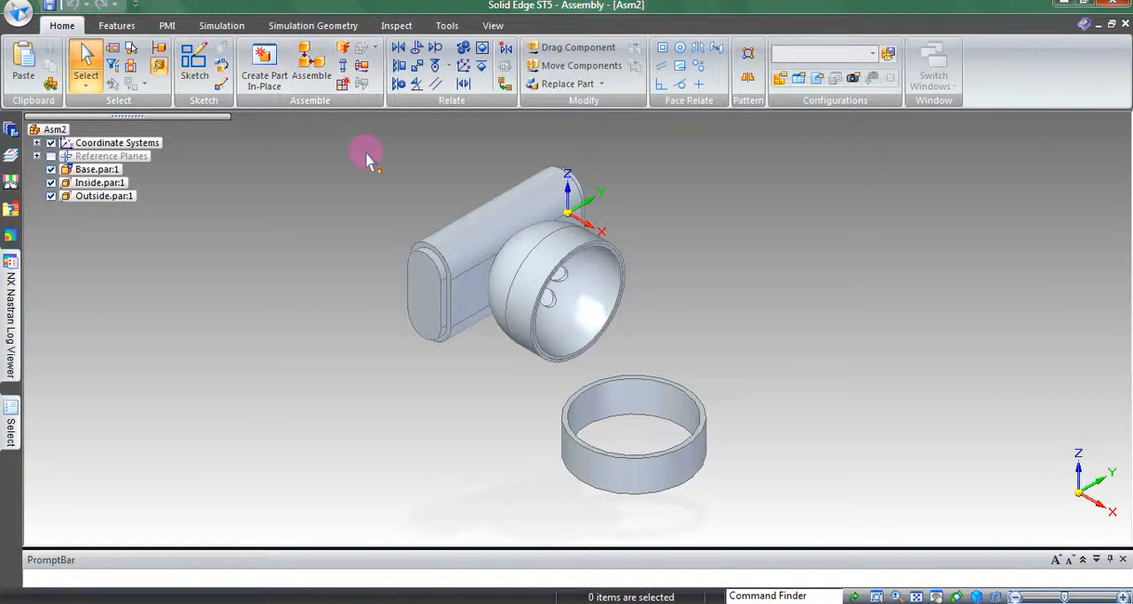
Planar-align the flat end face of the Outside ring with the front rim face of the base's lamp housing
click(399, 65)
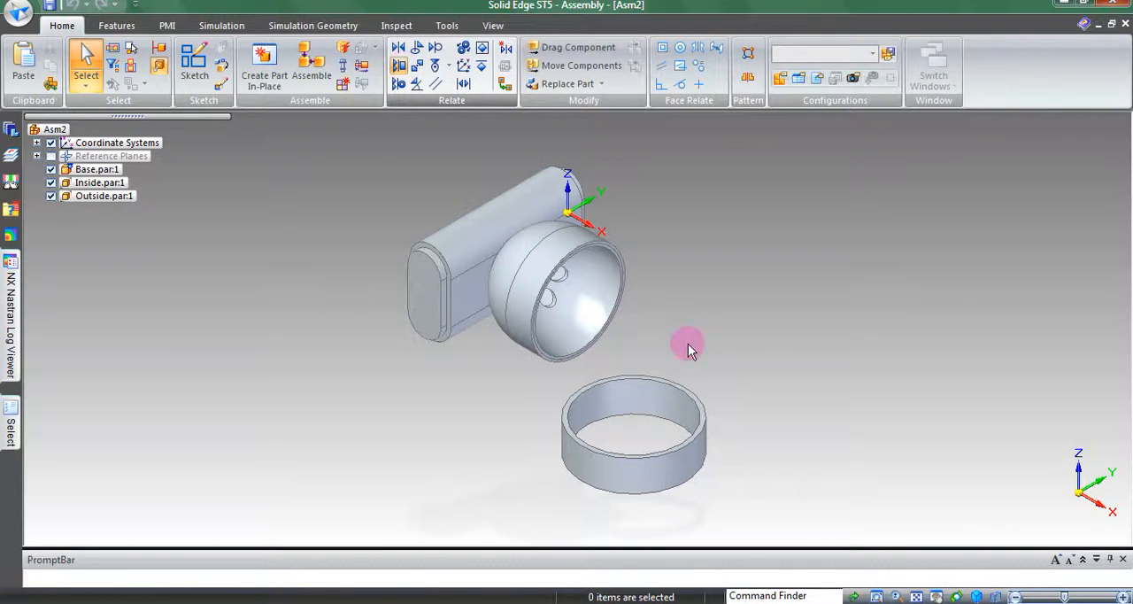
click(690, 395)
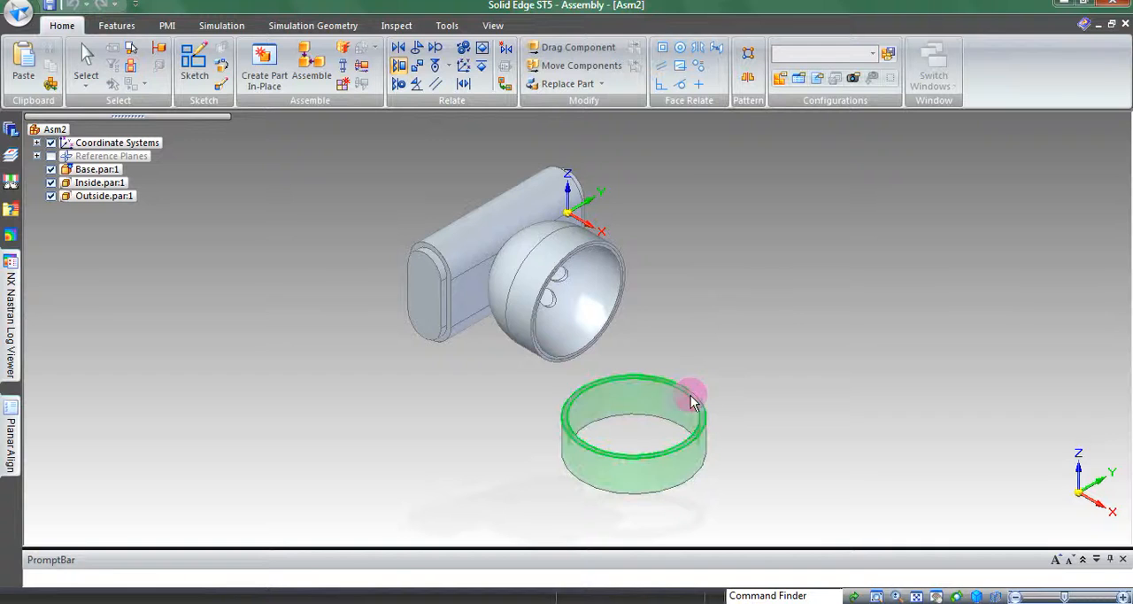
click(539, 348)
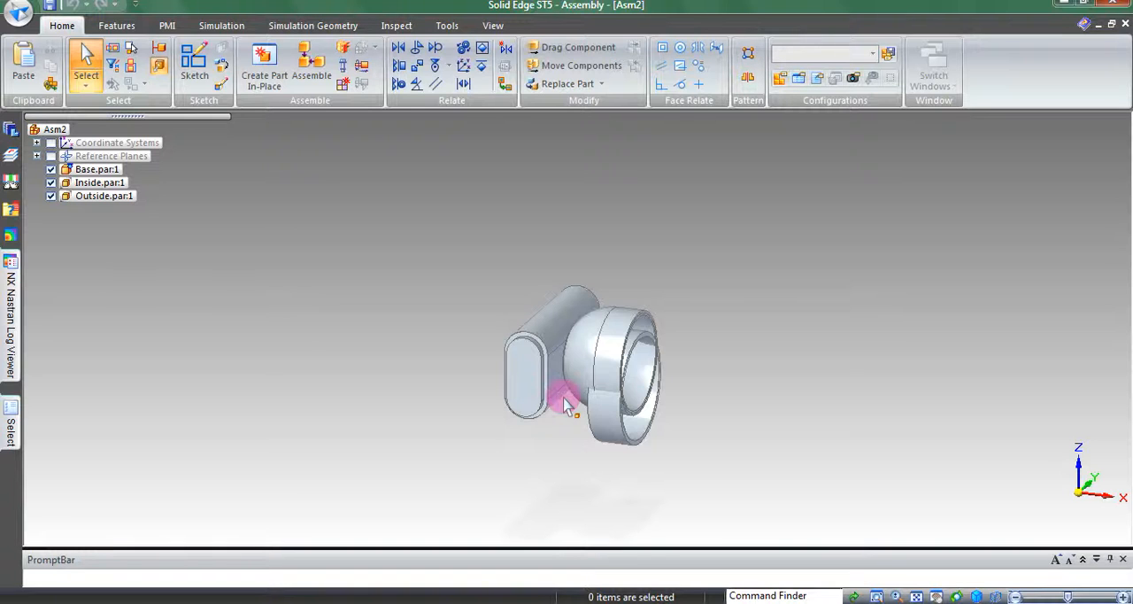
Turn on the display of the Outside ring's reference planes
right_click(605, 411)
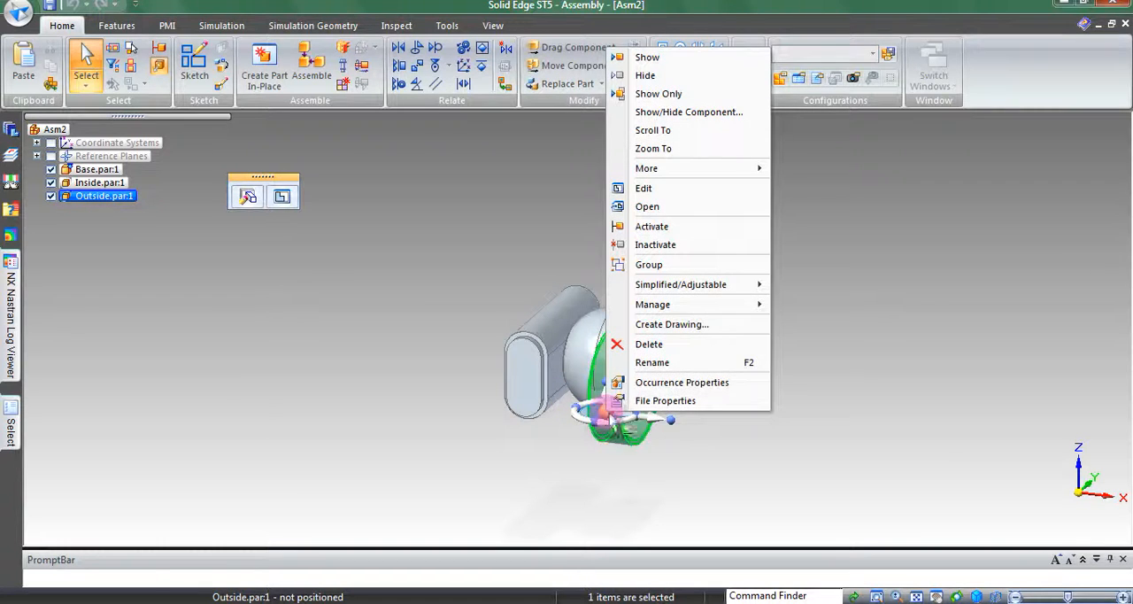
click(701, 112)
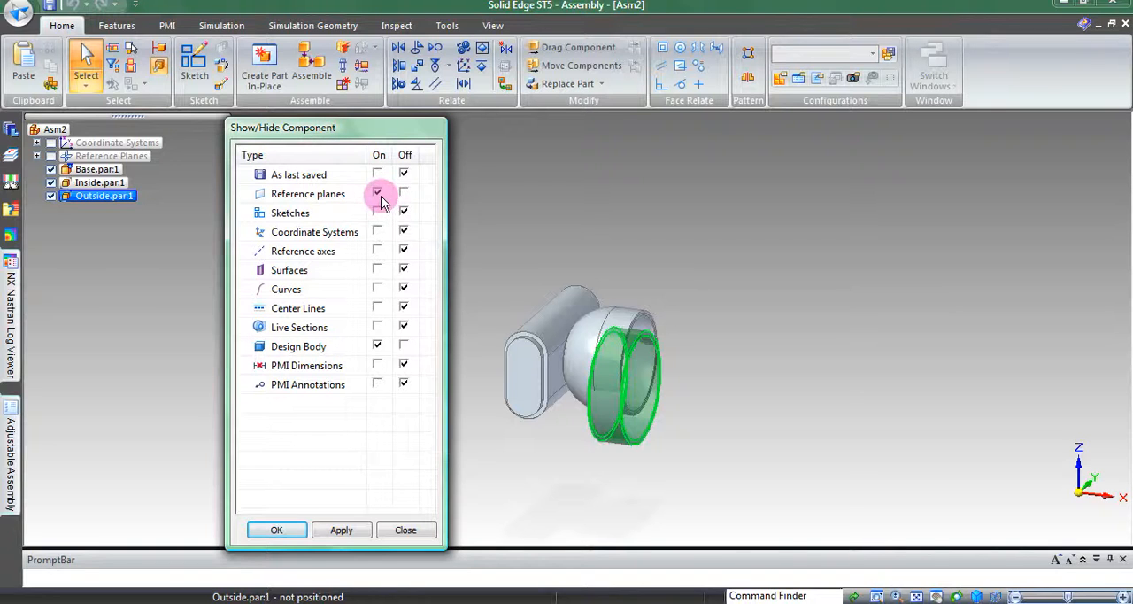
click(274, 531)
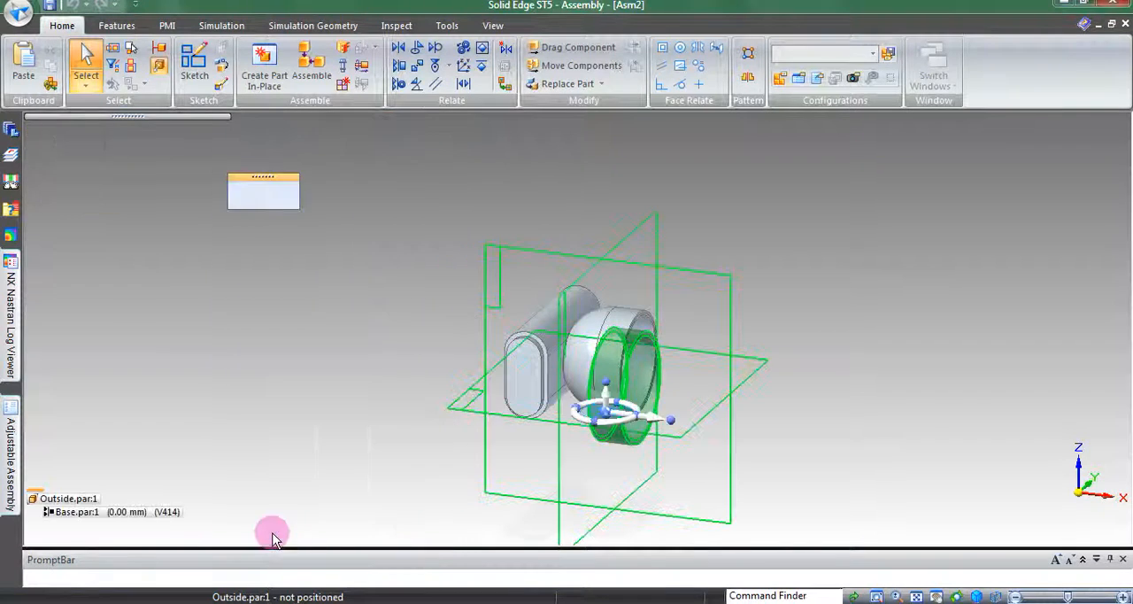
click(886, 278)
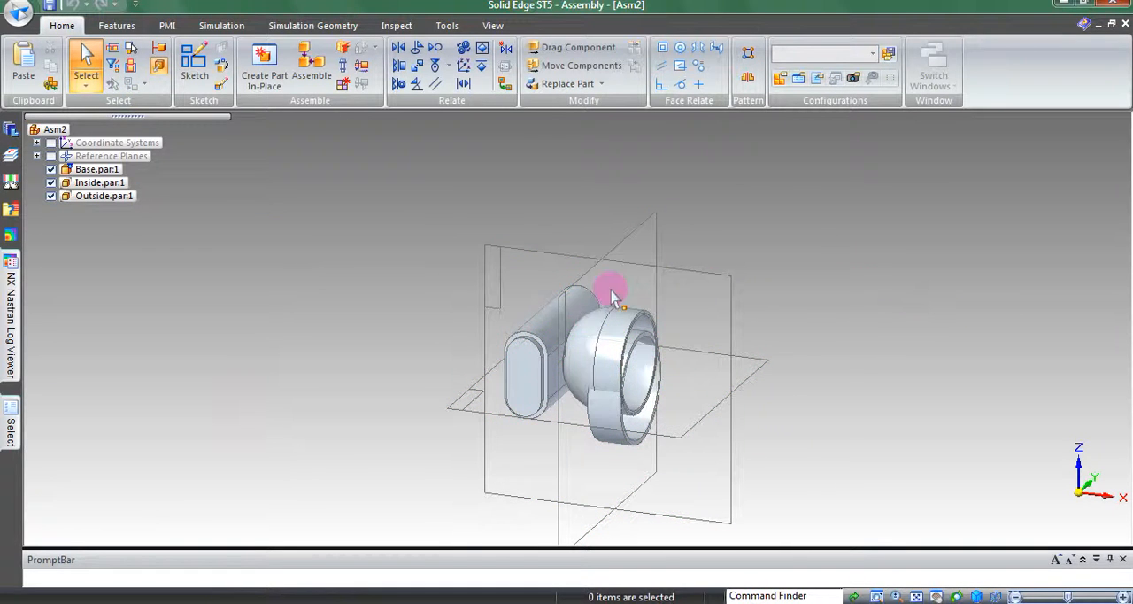
Turn on the display of the base's reference planes
click(550, 332)
right_click(550, 332)
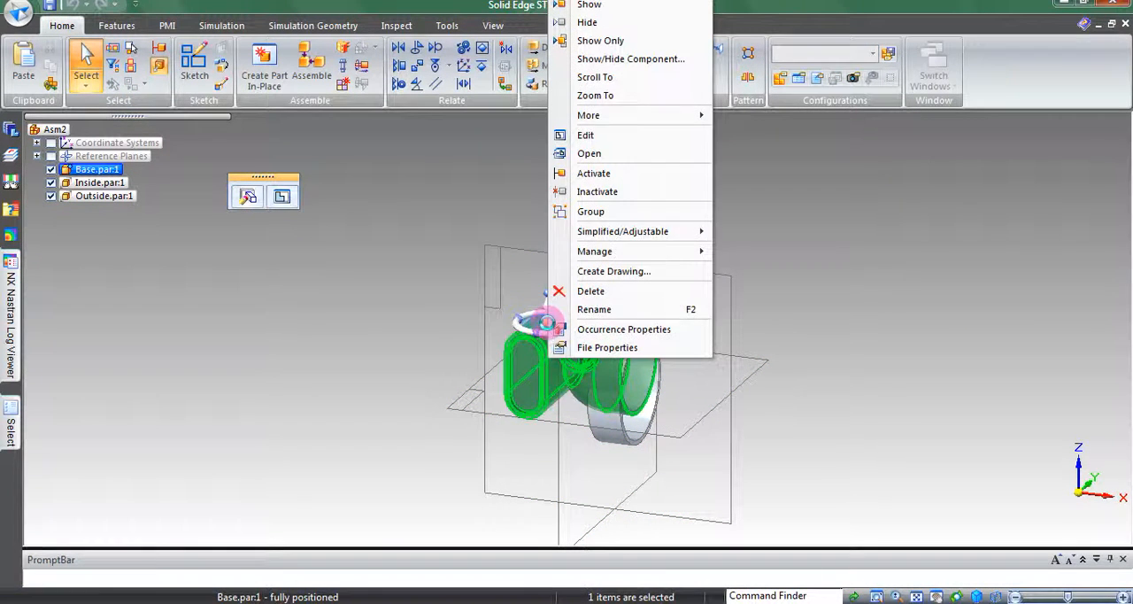
click(584, 58)
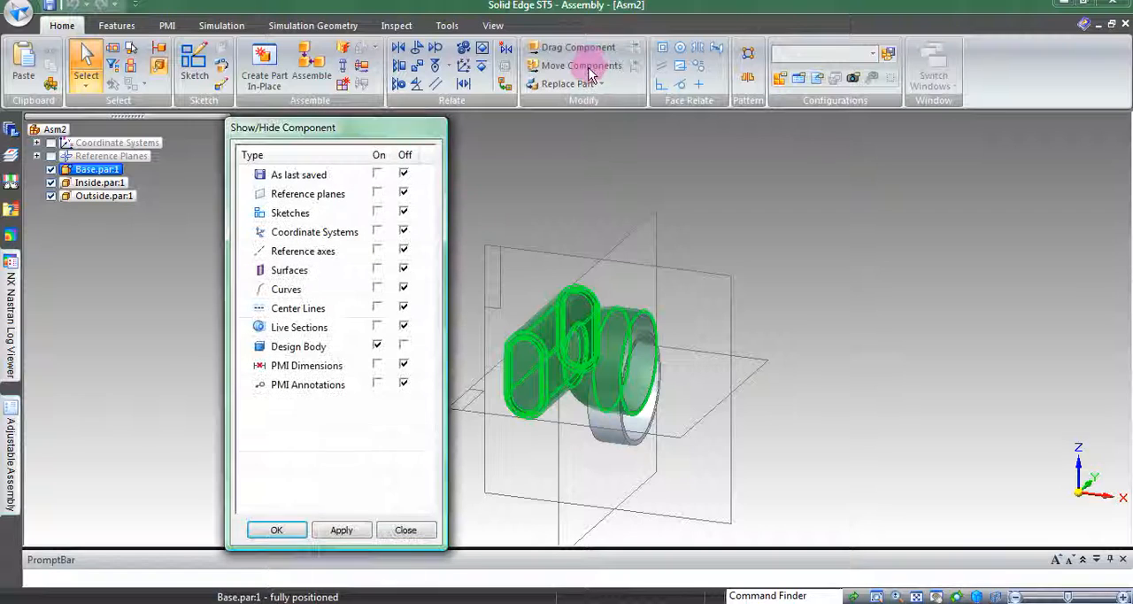
click(293, 534)
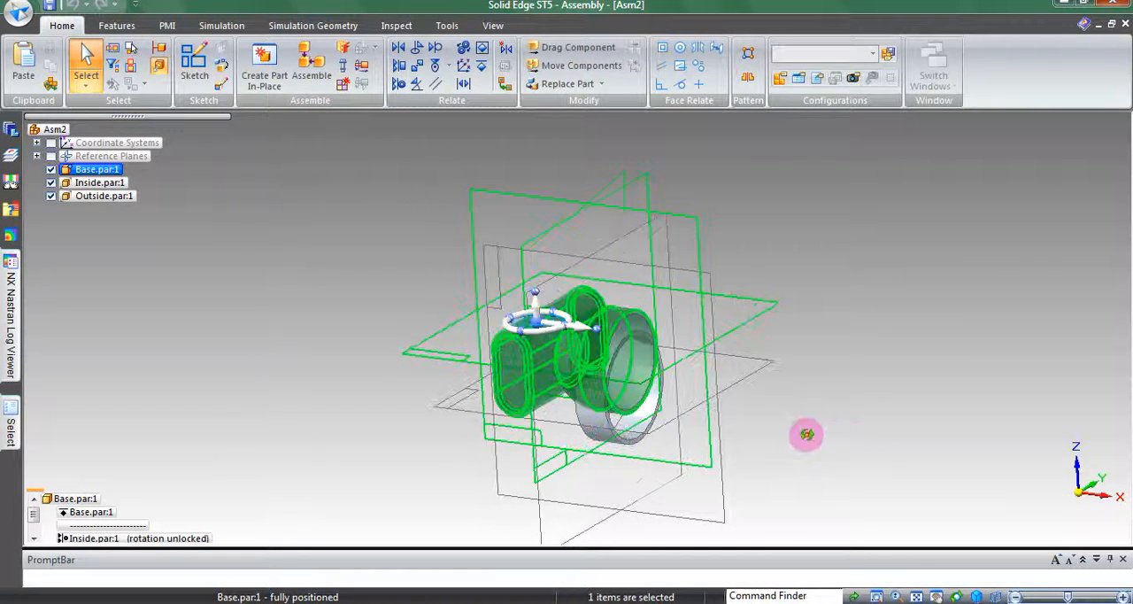
Mate the Outside ring's Right (yz) reference plane with the base's Top (xy) reference plane
middle_drag(807, 434, 739, 368)
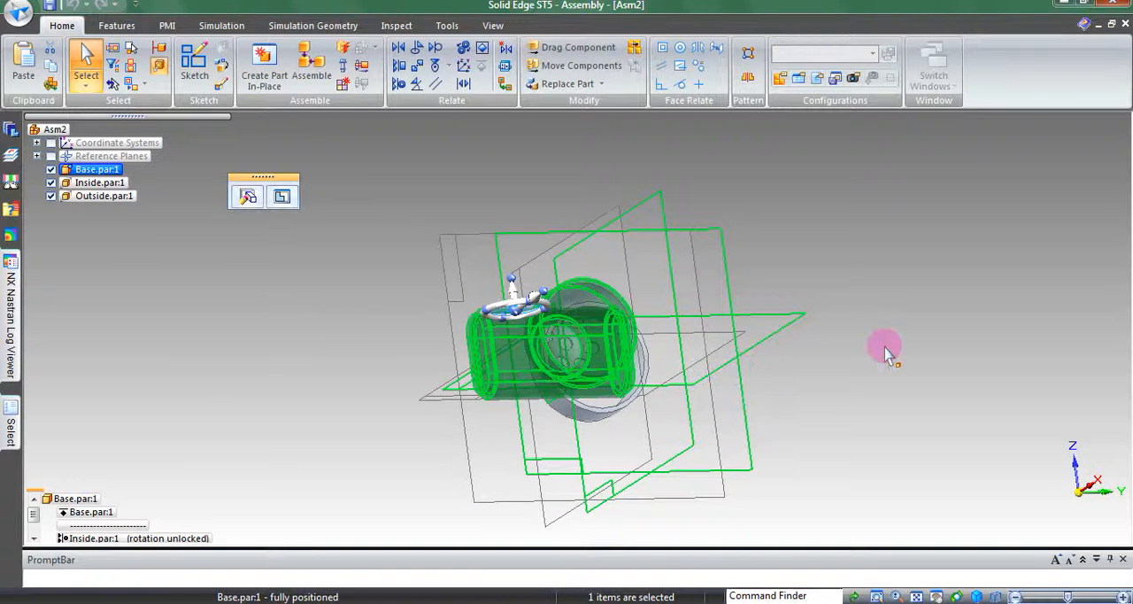
click(1030, 513)
middle_drag(924, 404, 897, 449)
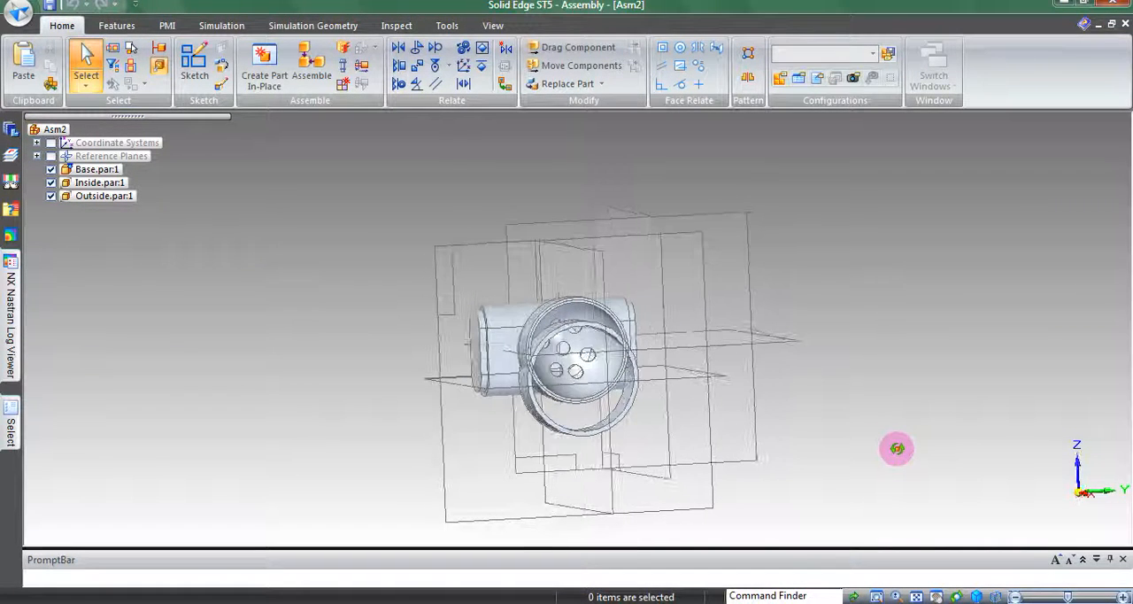
click(432, 386)
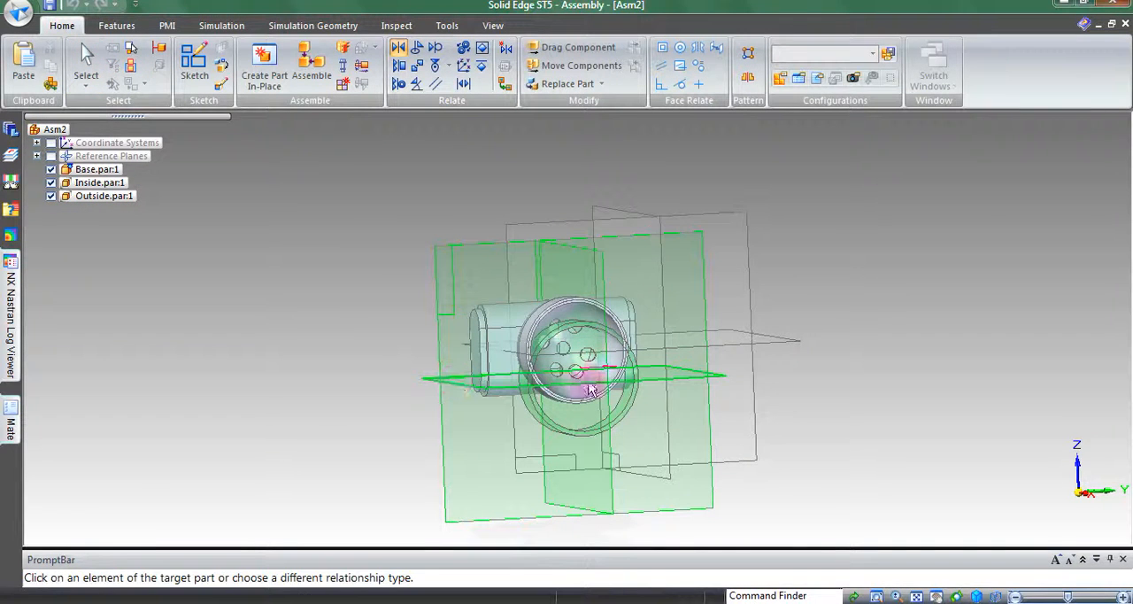
click(793, 342)
Mate the Outside ring's Front (xz) reference plane with the mid-length line across the base's handle
middle_drag(898, 358, 935, 430)
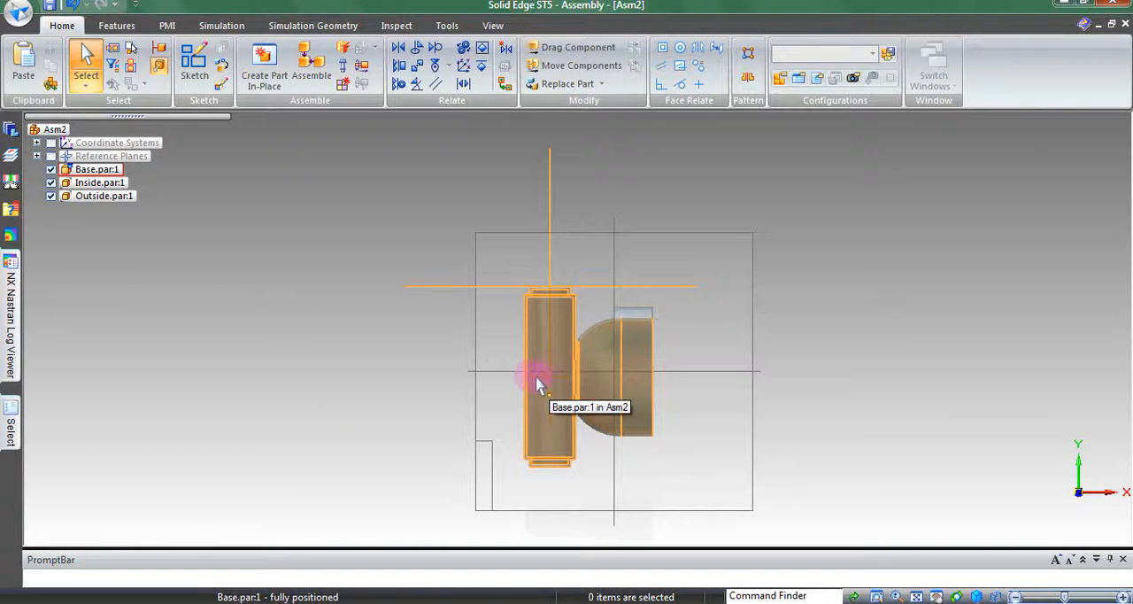
click(399, 47)
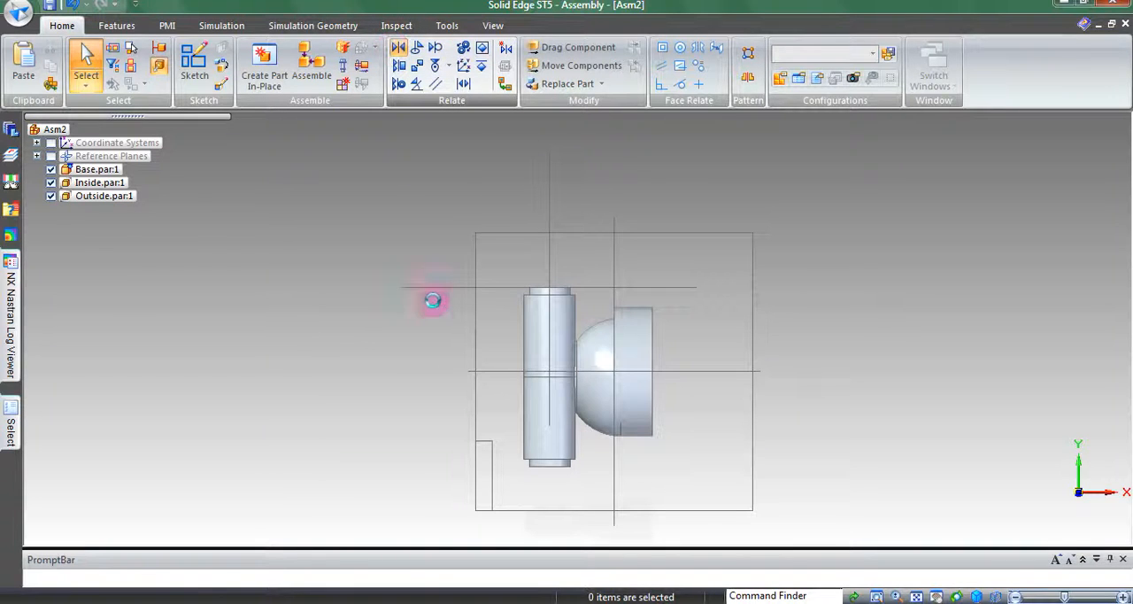
click(500, 375)
click(533, 382)
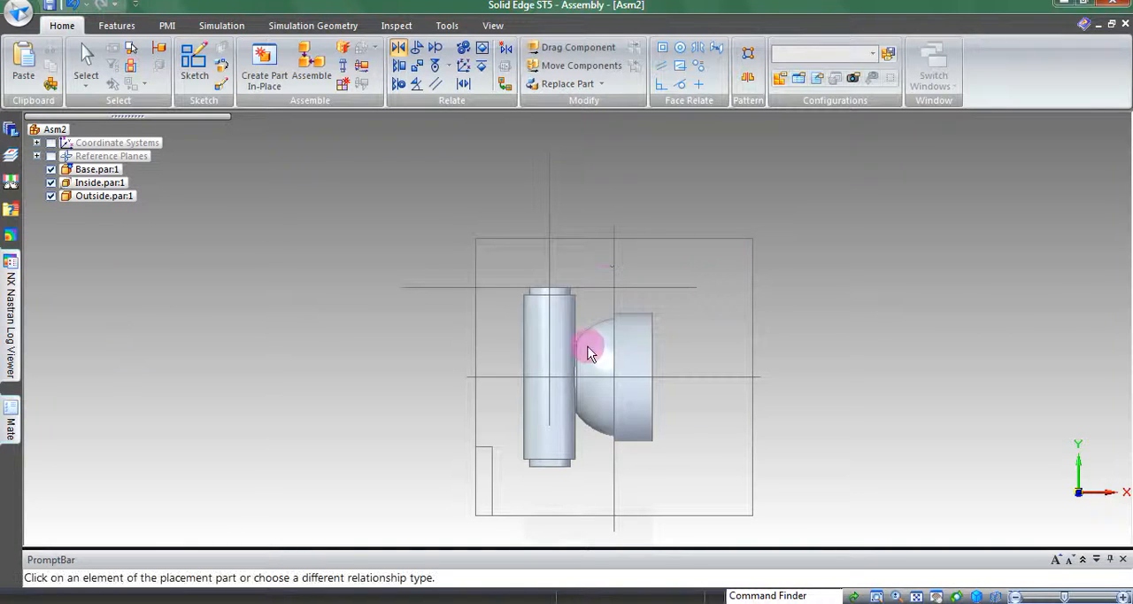
click(86, 60)
Turn off the display of the Outside ring's reference planes
key(ctrl+i)
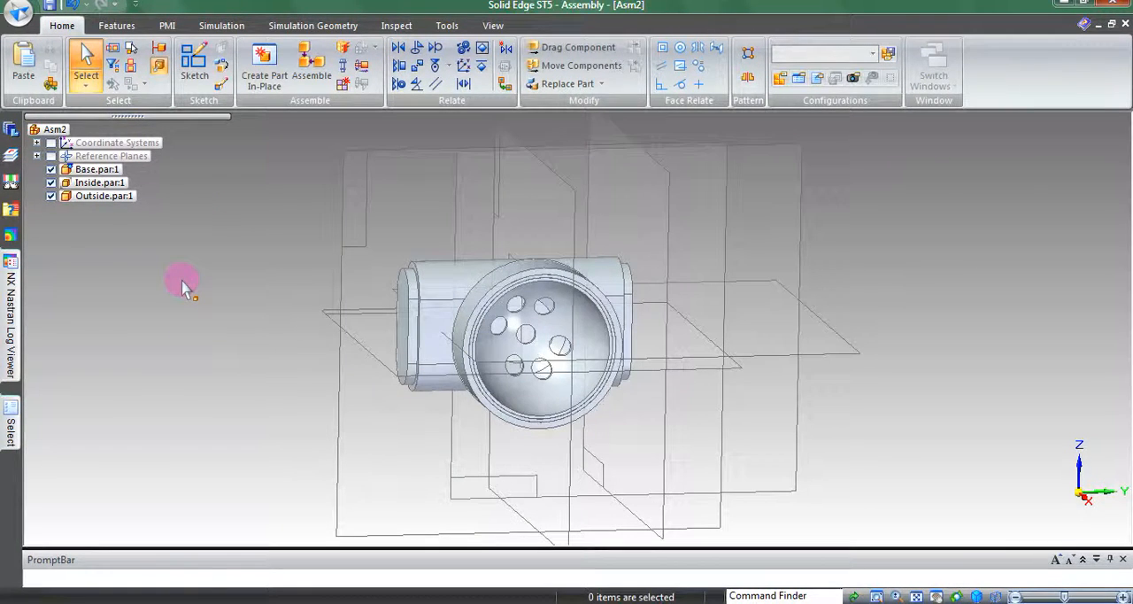
middle_drag(181, 283, 270, 316)
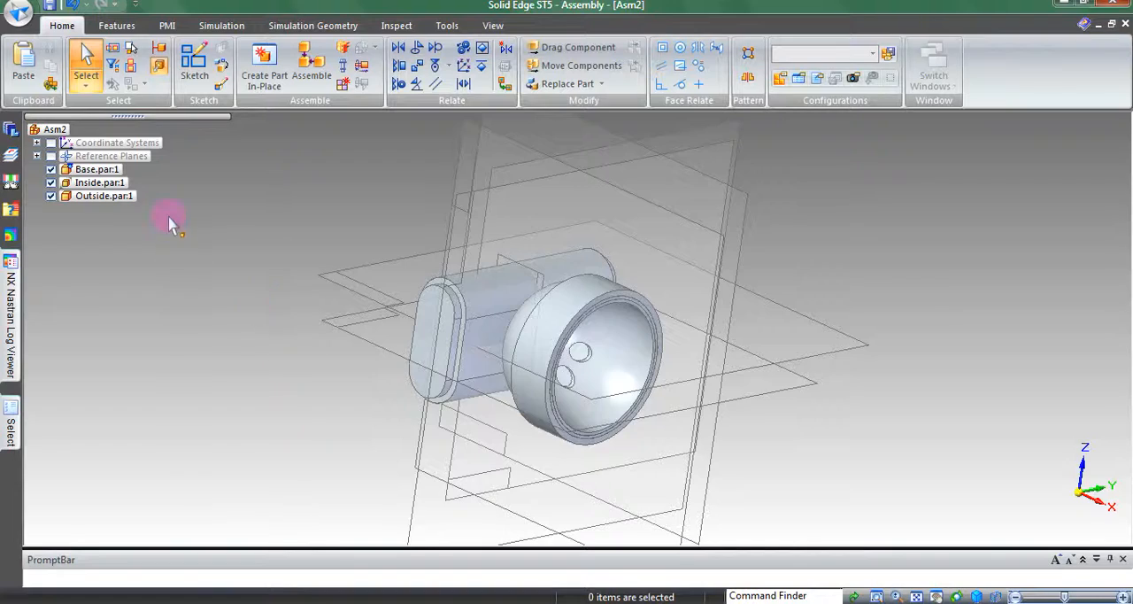
click(93, 196)
right_click(93, 196)
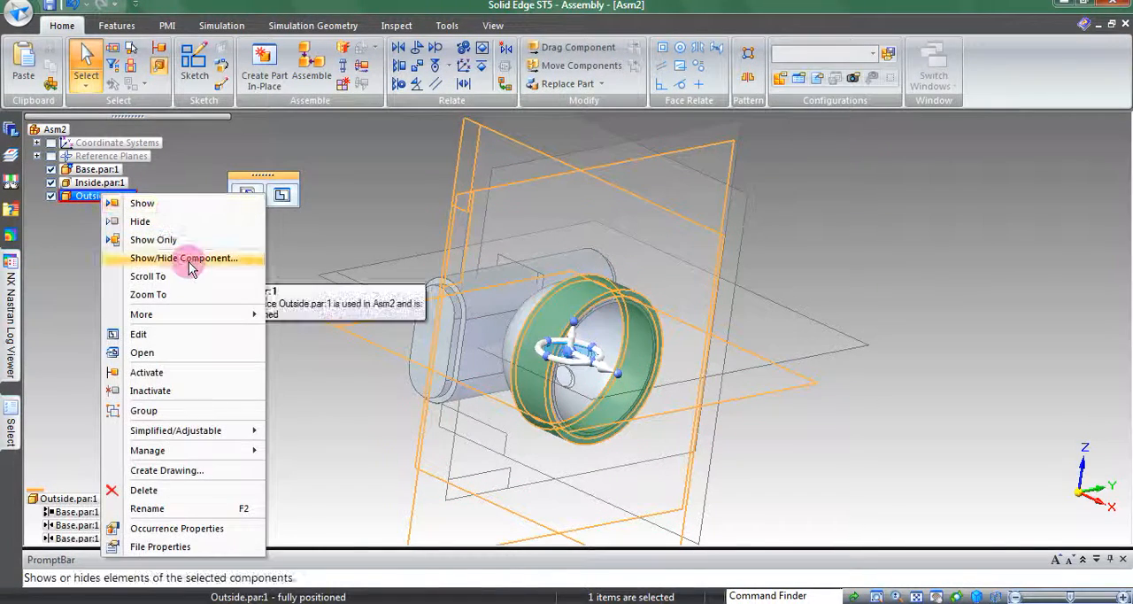
click(186, 259)
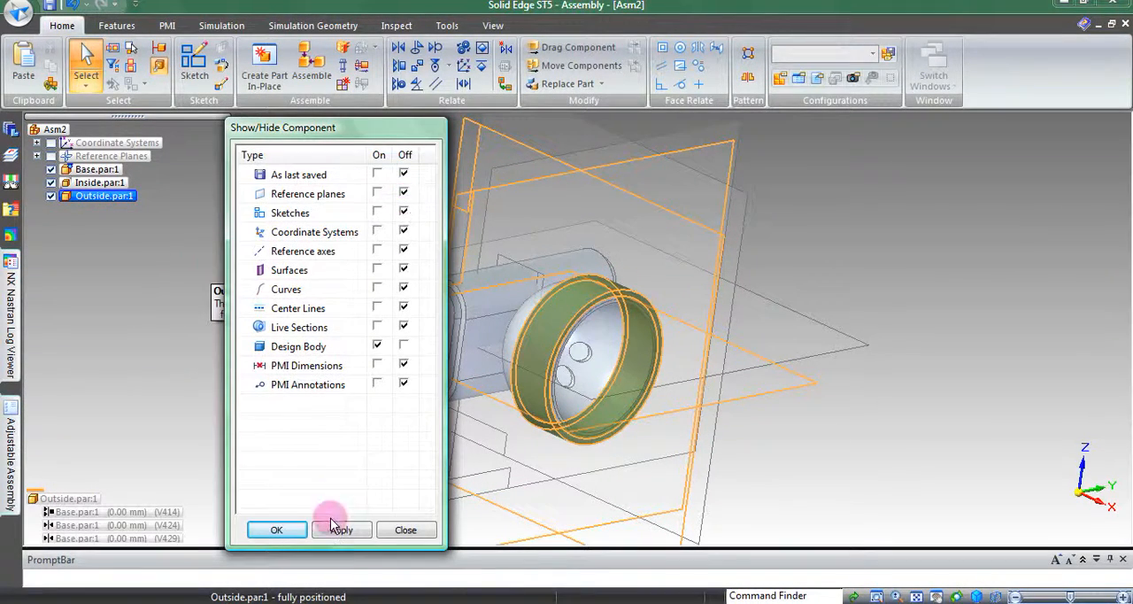
click(281, 529)
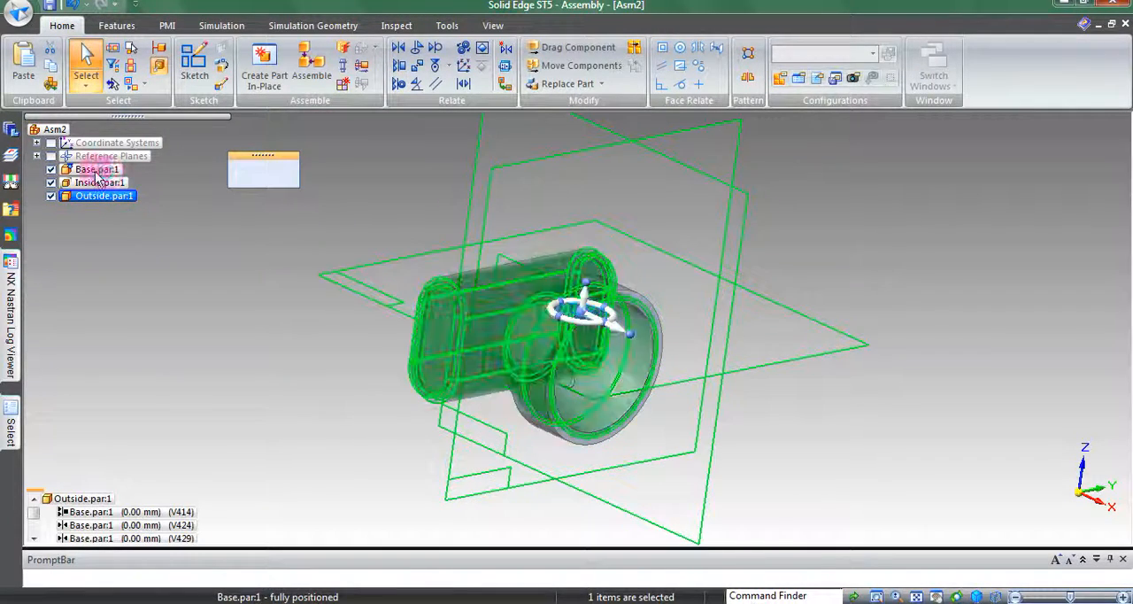
Turn off the display of the base's reference planes and clear the selection
click(97, 172)
right_click(98, 172)
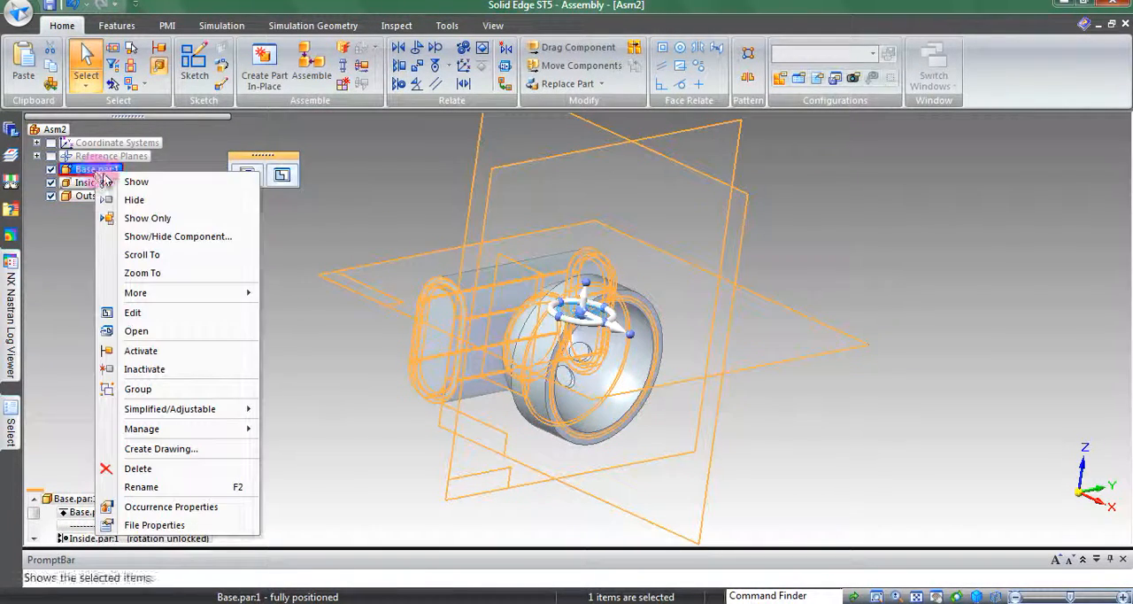
click(144, 238)
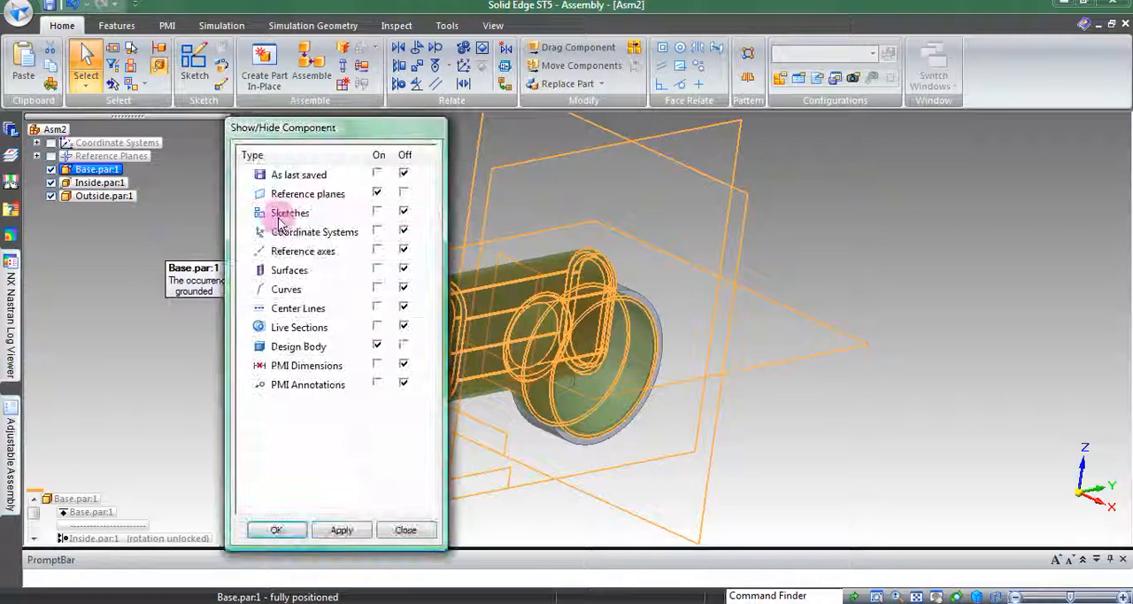
click(403, 193)
click(301, 525)
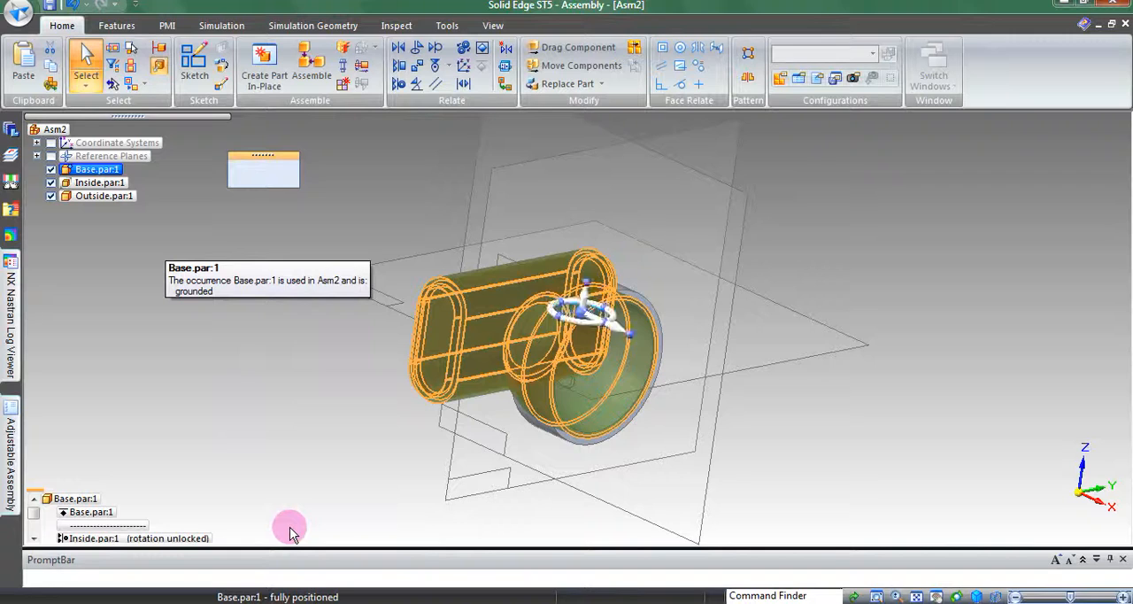
middle_drag(436, 562, 825, 237)
click(826, 236)
Place the Cover part in the assembly beside the flashlight without assigning any relationship to it
middle_drag(843, 457, 711, 446)
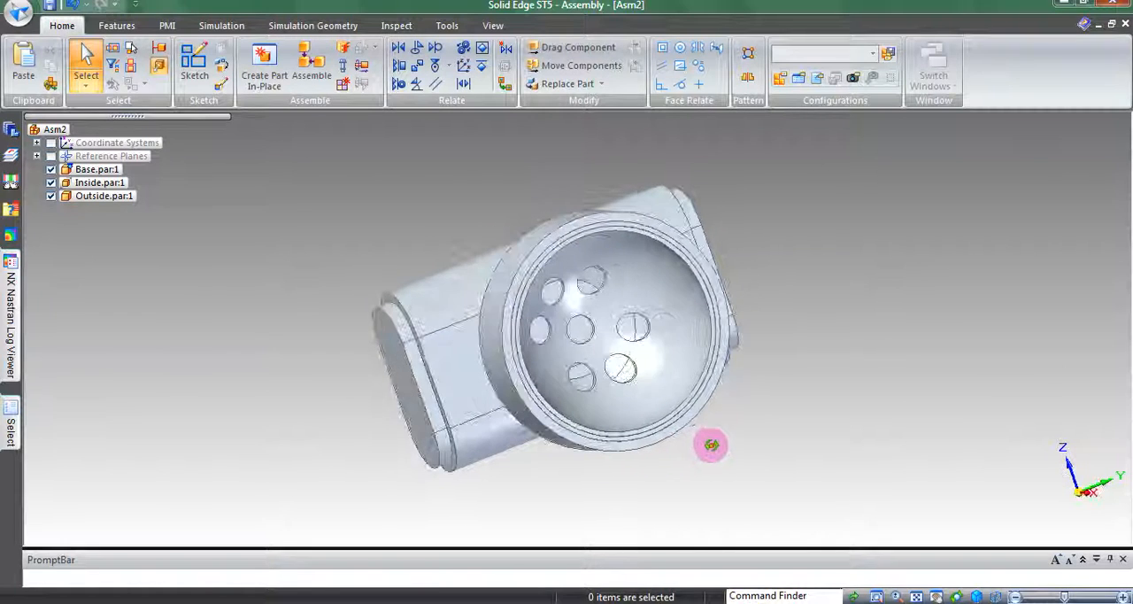
click(618, 351)
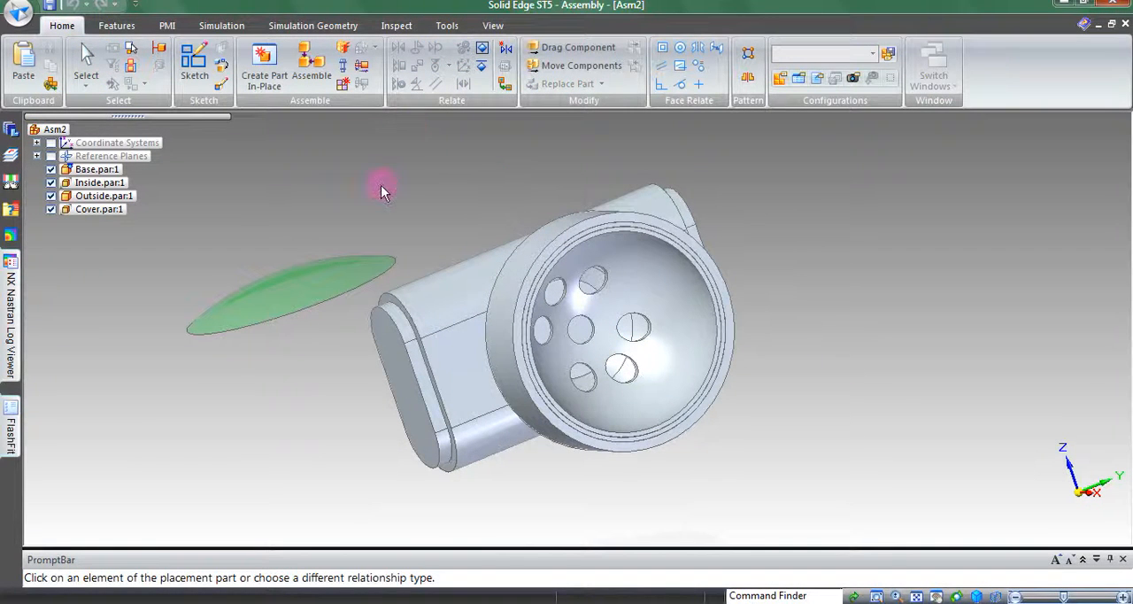
click(76, 56)
click(304, 396)
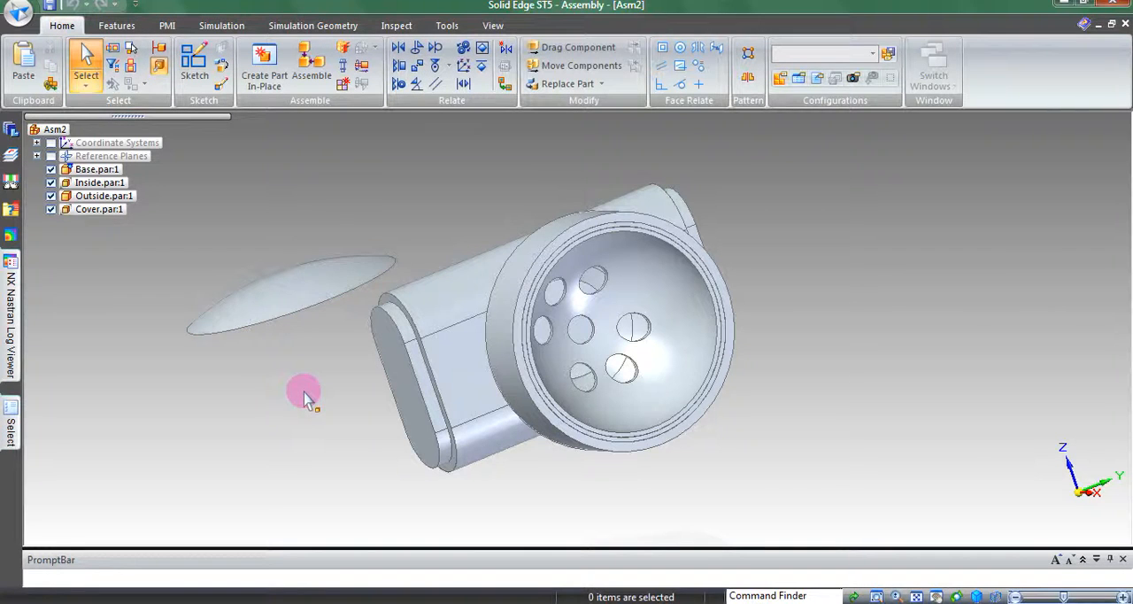
Mate the Cover's flat annular rim face with the base's front rim face, Plane (Thin-Wall 2)
middle_drag(305, 393, 379, 240)
click(407, 88)
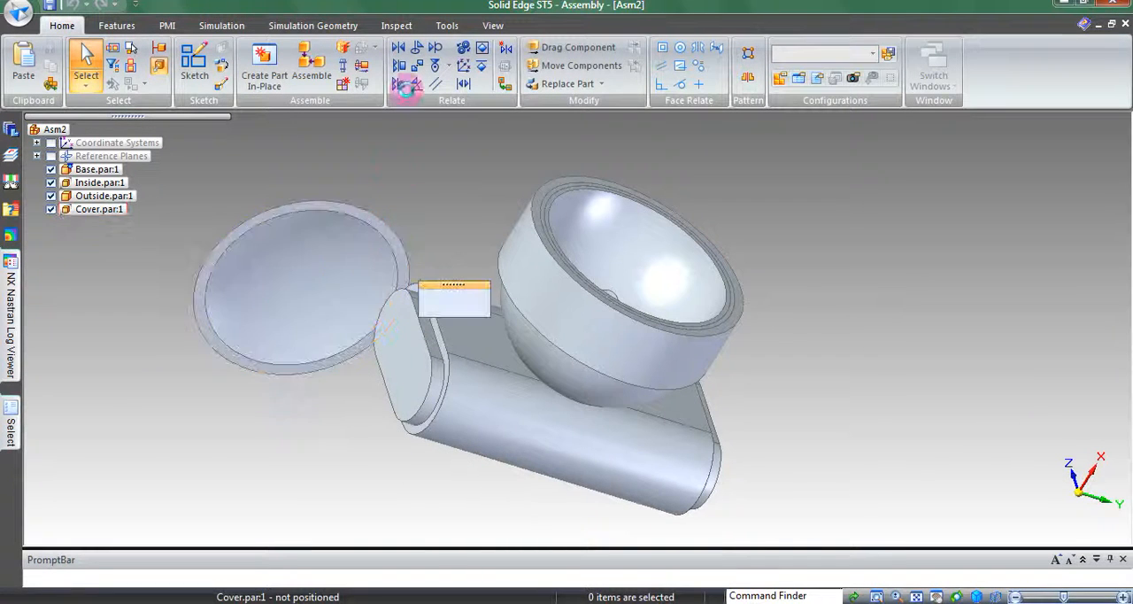
click(348, 217)
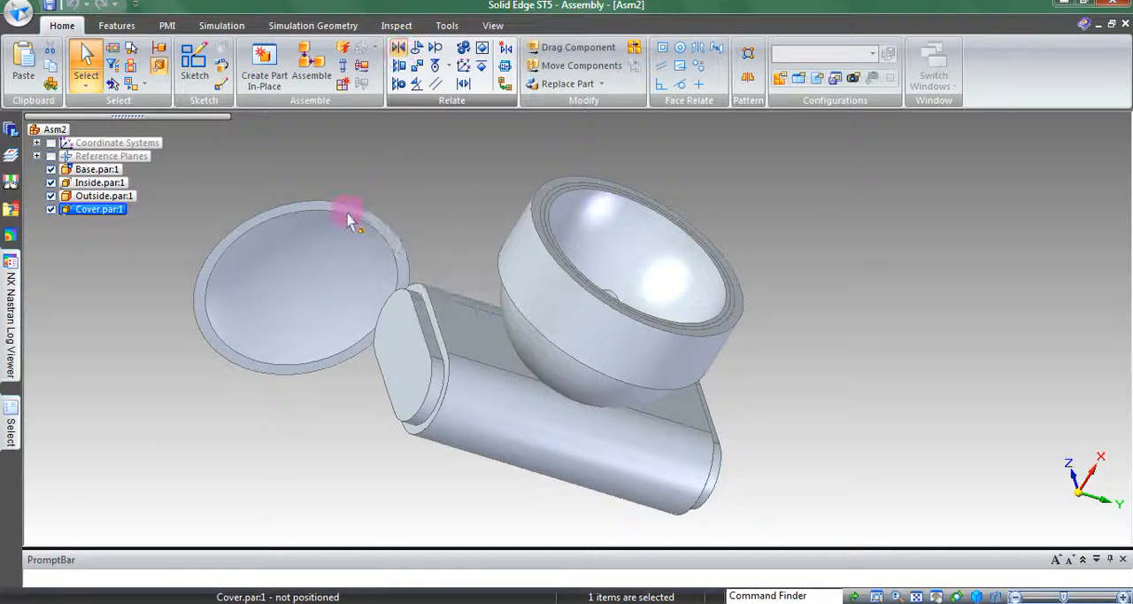
click(354, 210)
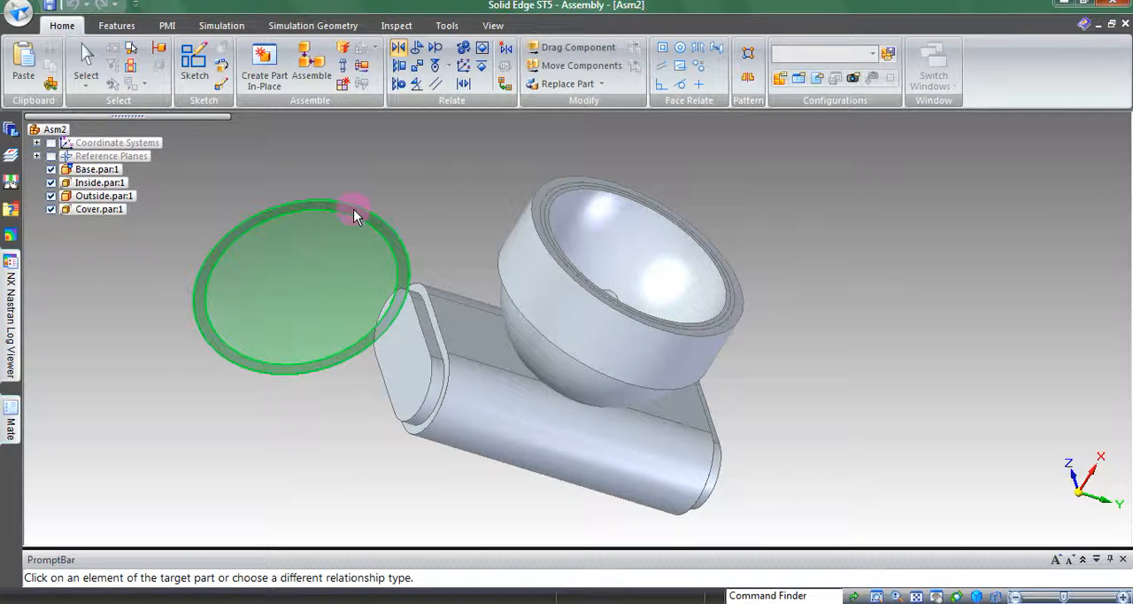
right_click(551, 191)
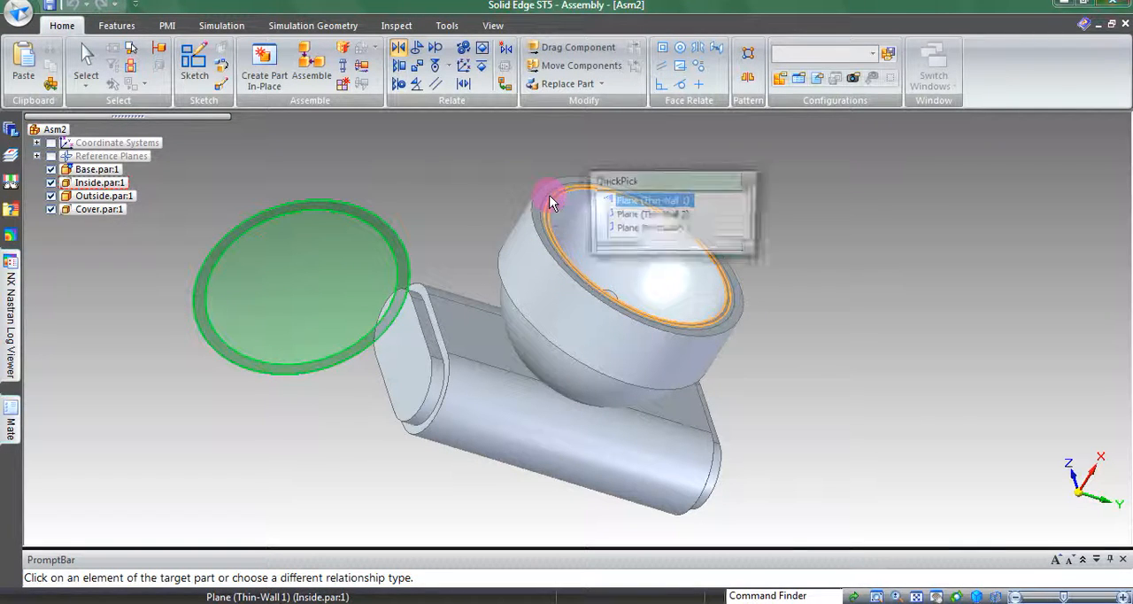
click(623, 215)
Turn on the display of the Cover's reference planes
middle_drag(464, 203, 384, 276)
scroll(385, 277, up, 1)
scroll(384, 276, down, 2)
scroll(385, 276, down, 2)
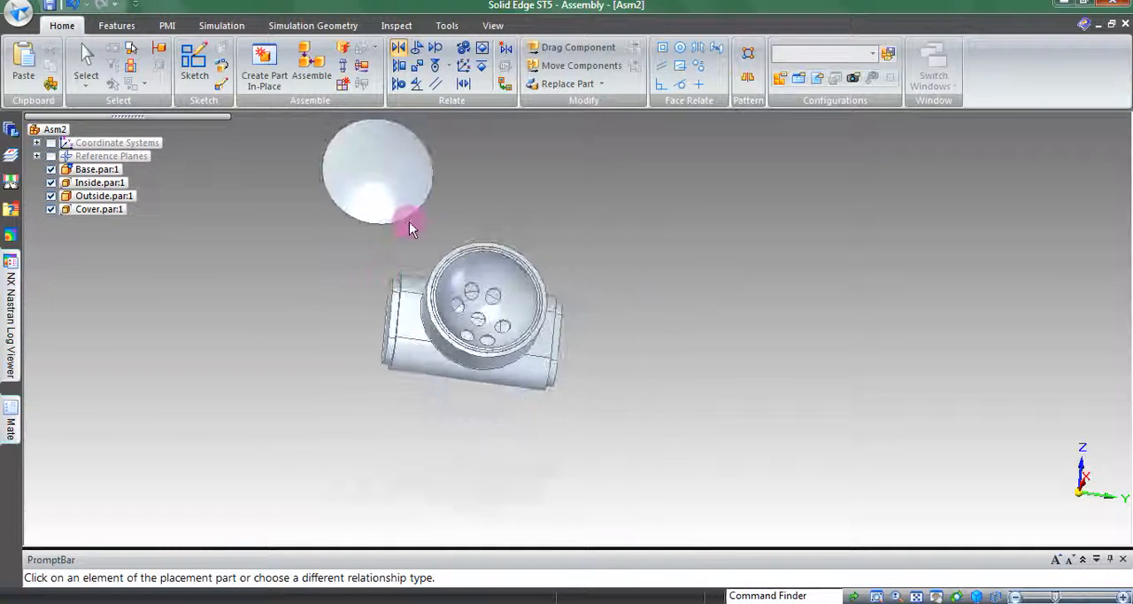
middle_drag(410, 223, 468, 240)
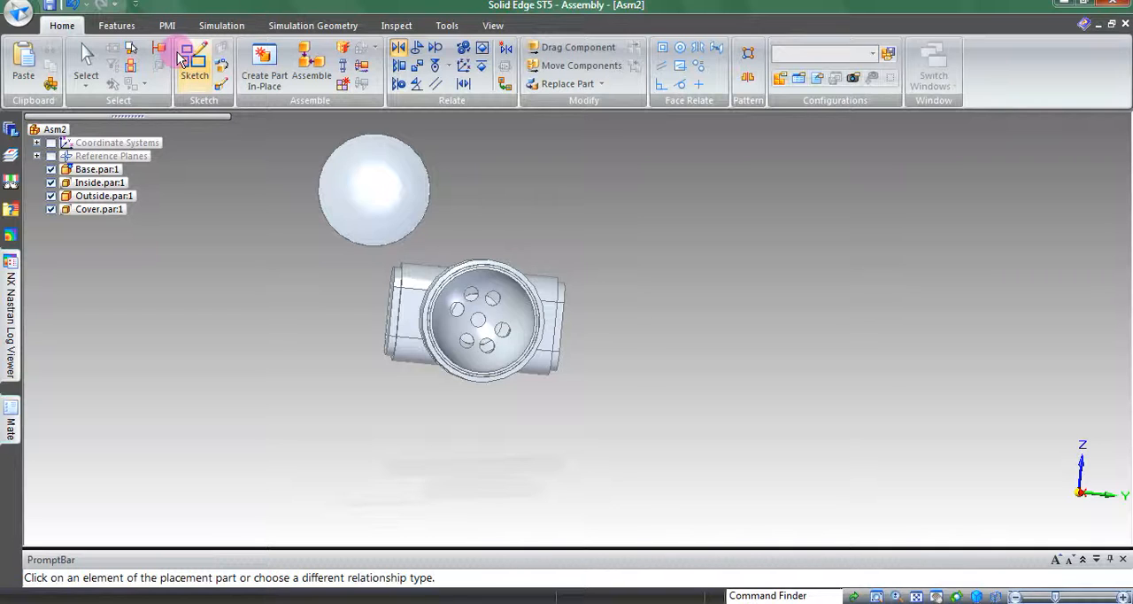
click(85, 57)
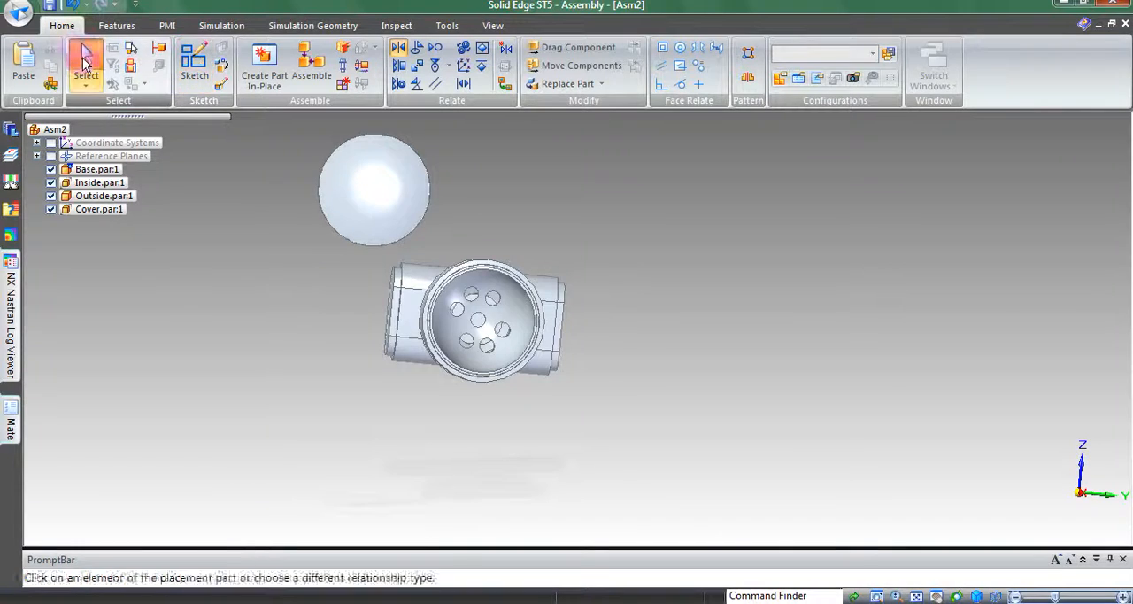
right_click(97, 210)
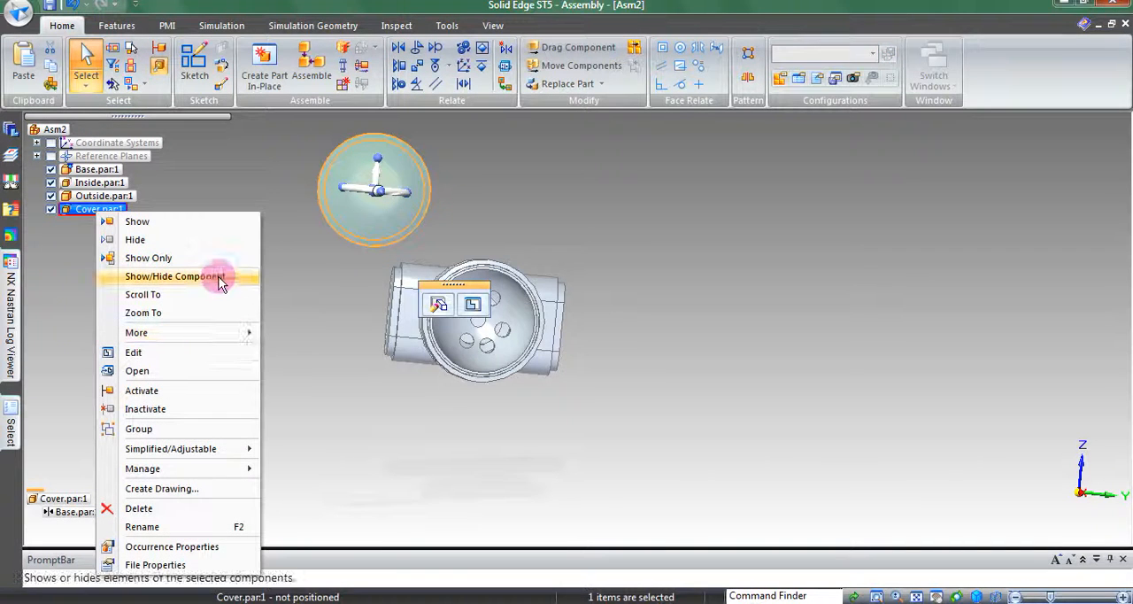
click(178, 277)
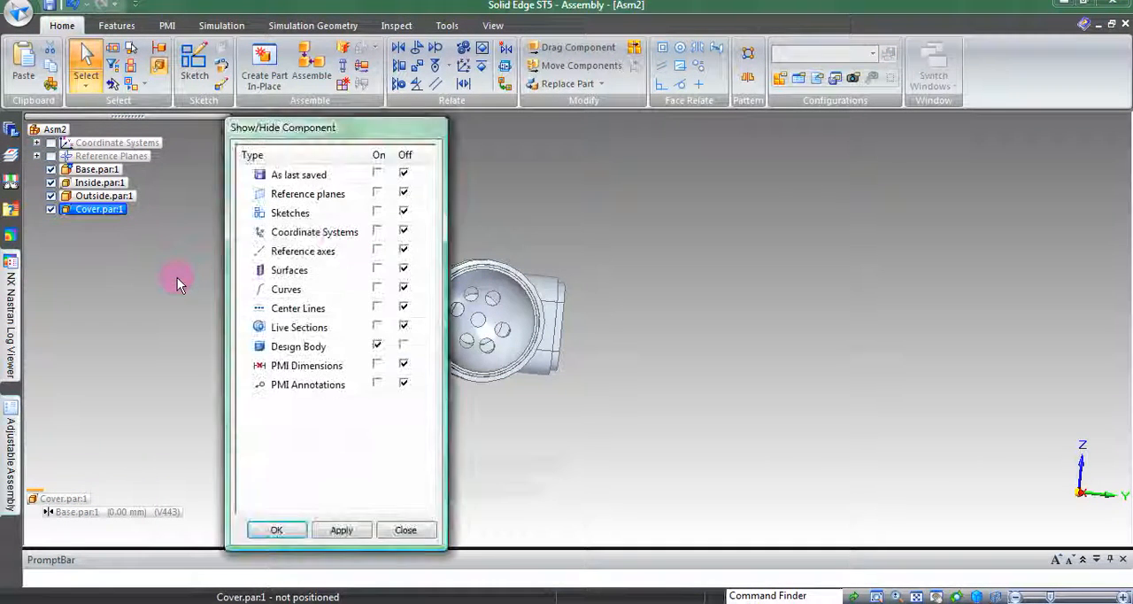
click(278, 530)
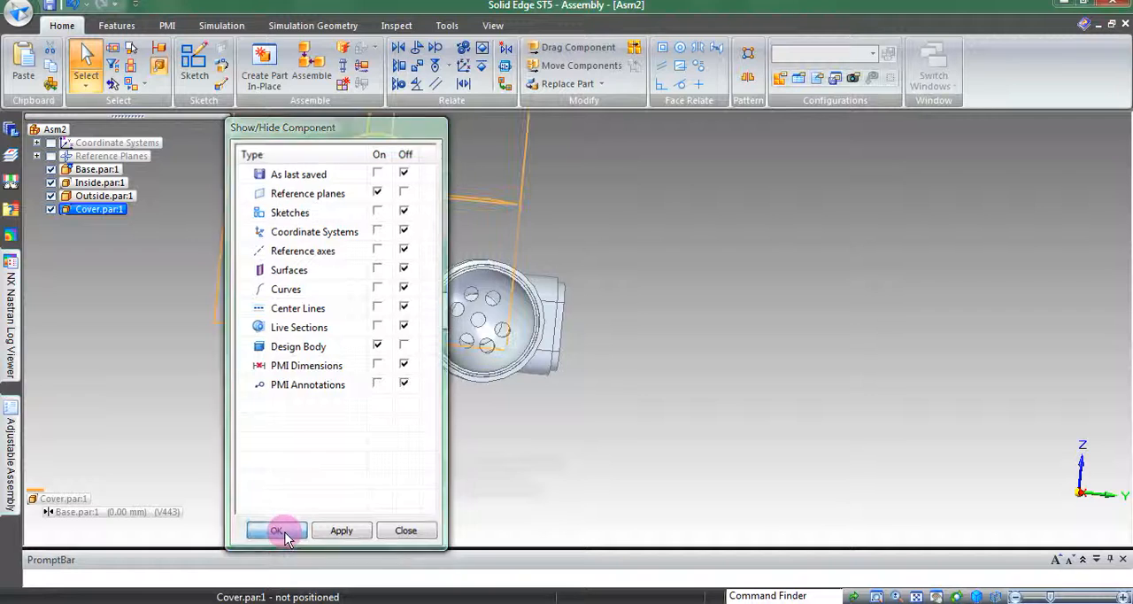
Turn the display of the base's reference planes back on
right_click(94, 168)
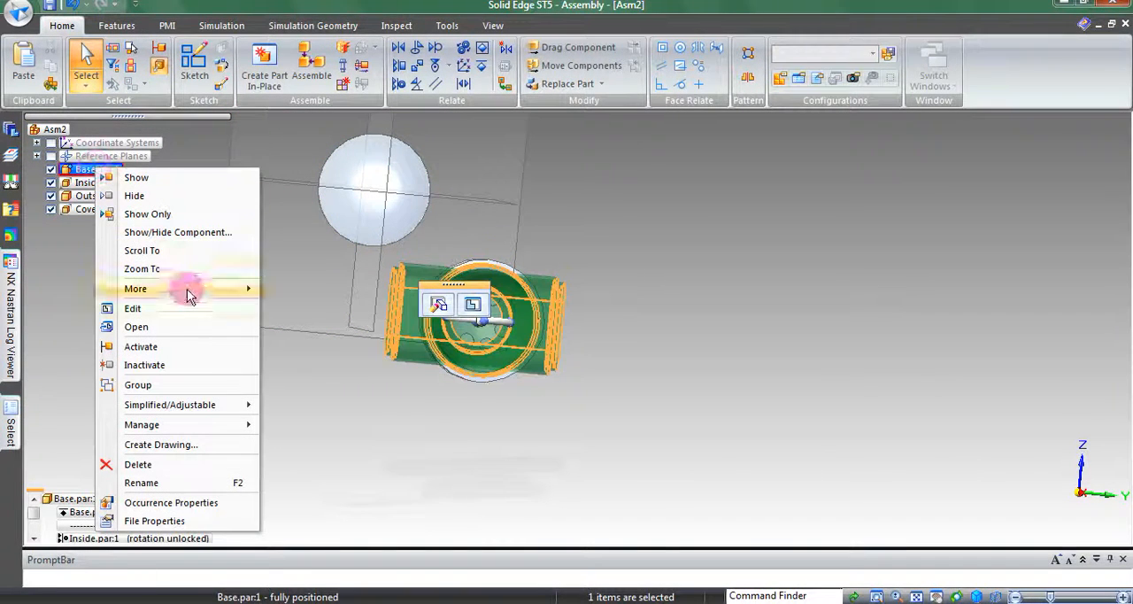
click(198, 232)
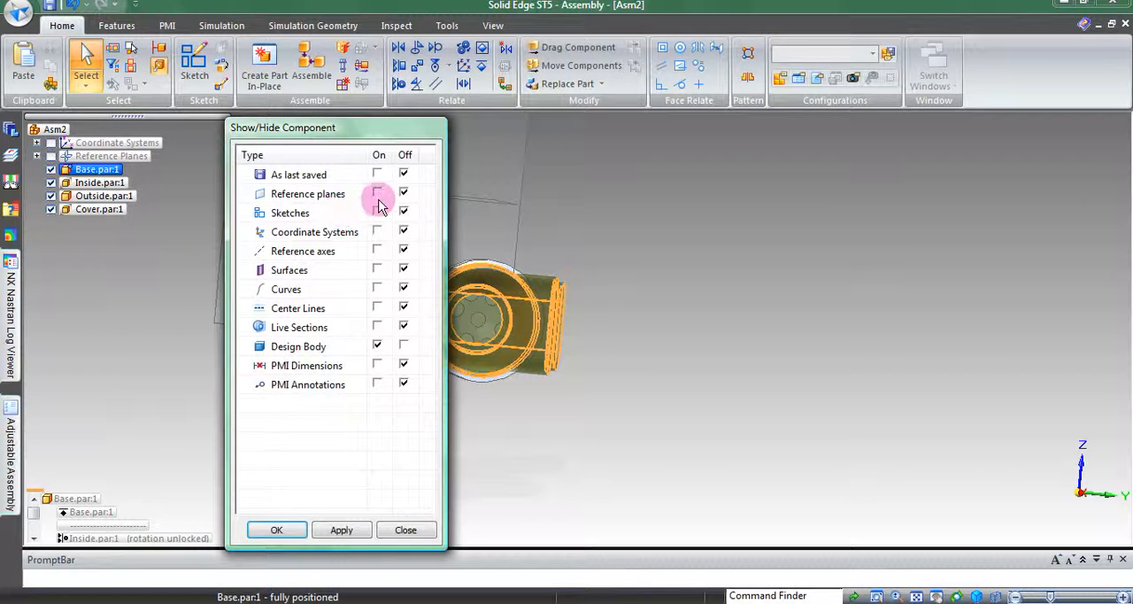
click(293, 530)
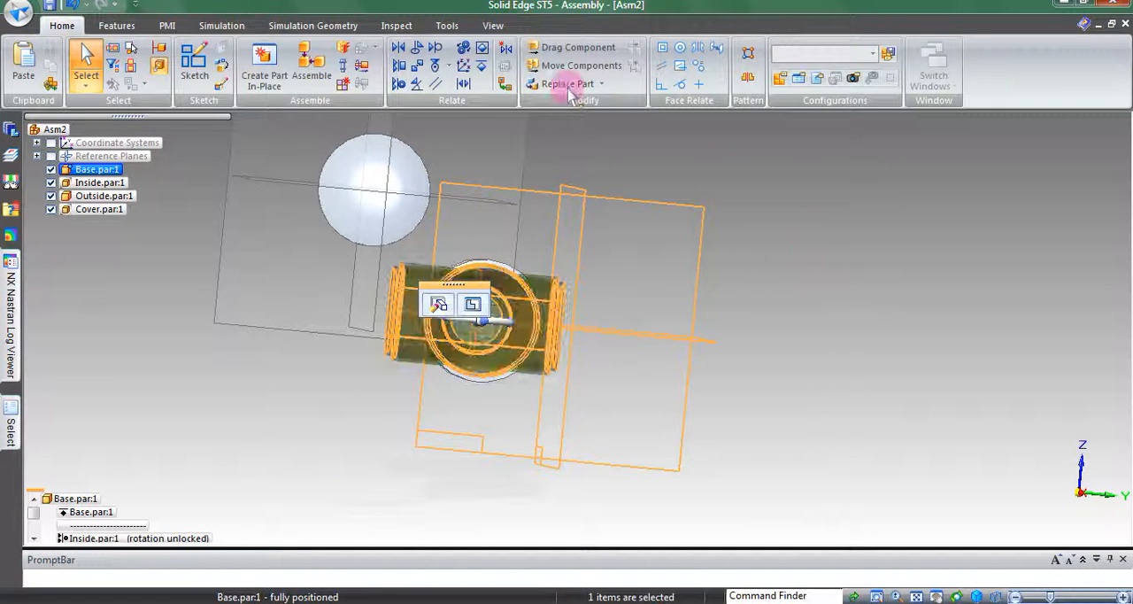
Mate the Cover's horizontal reference plane with the base's horizontal reference plane so both parts line up in height
click(400, 48)
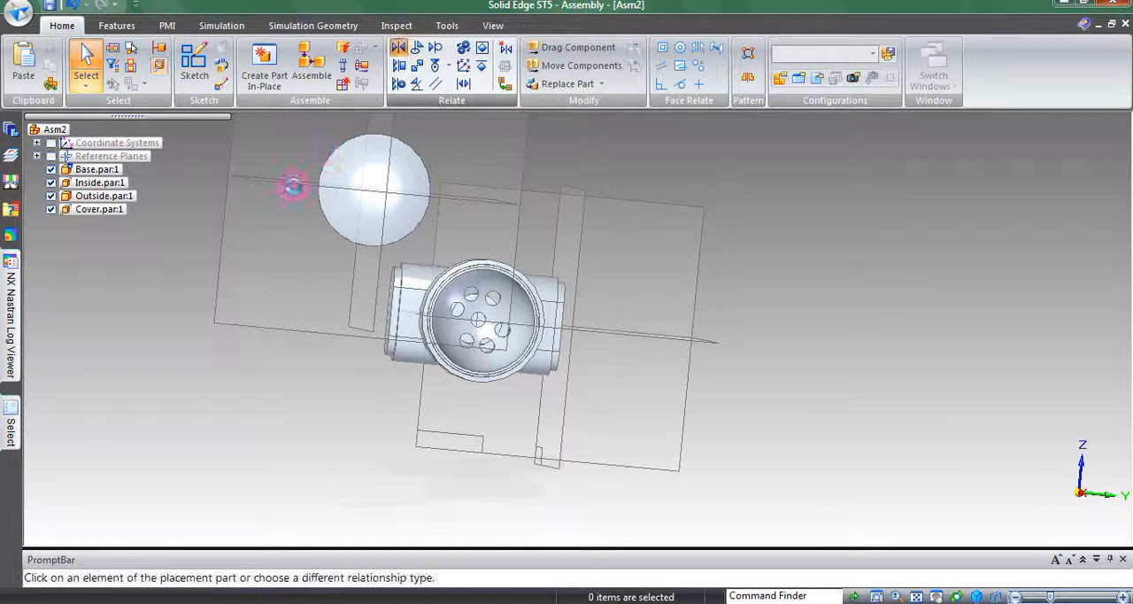
click(271, 186)
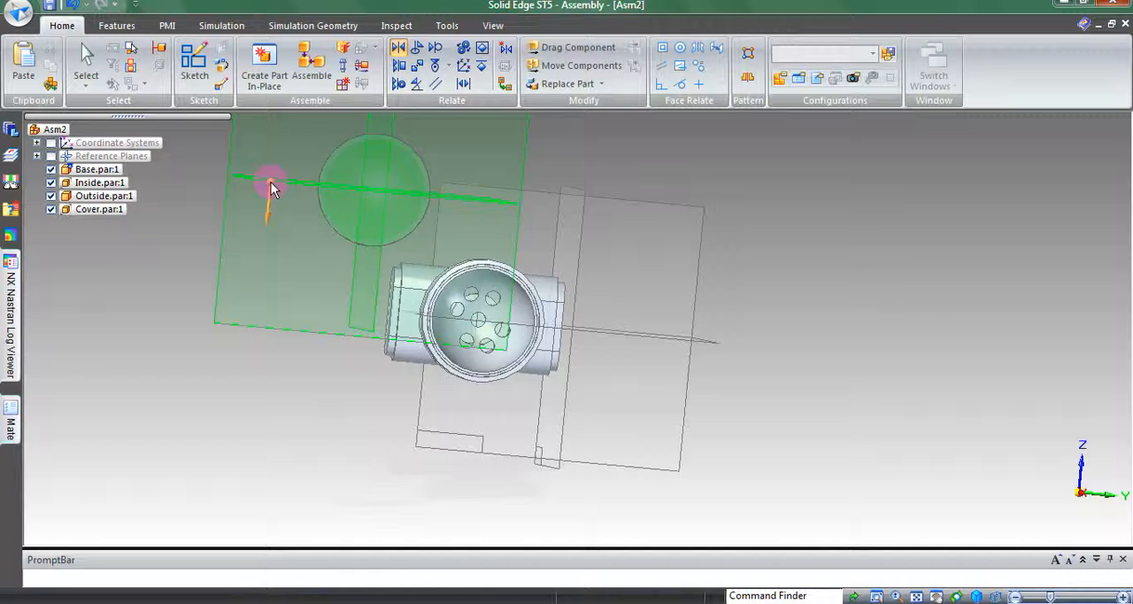
click(702, 341)
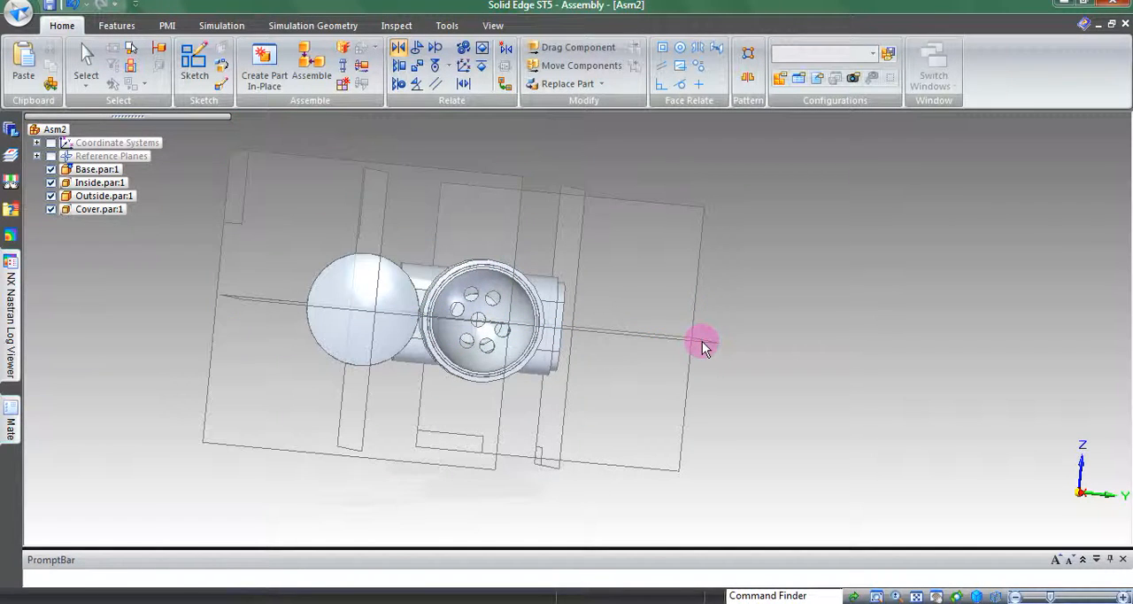
Mate the Cover's Front (xz) reference plane with the base's Plane 5 to centre the Cover on the flashlight's round opening
click(379, 278)
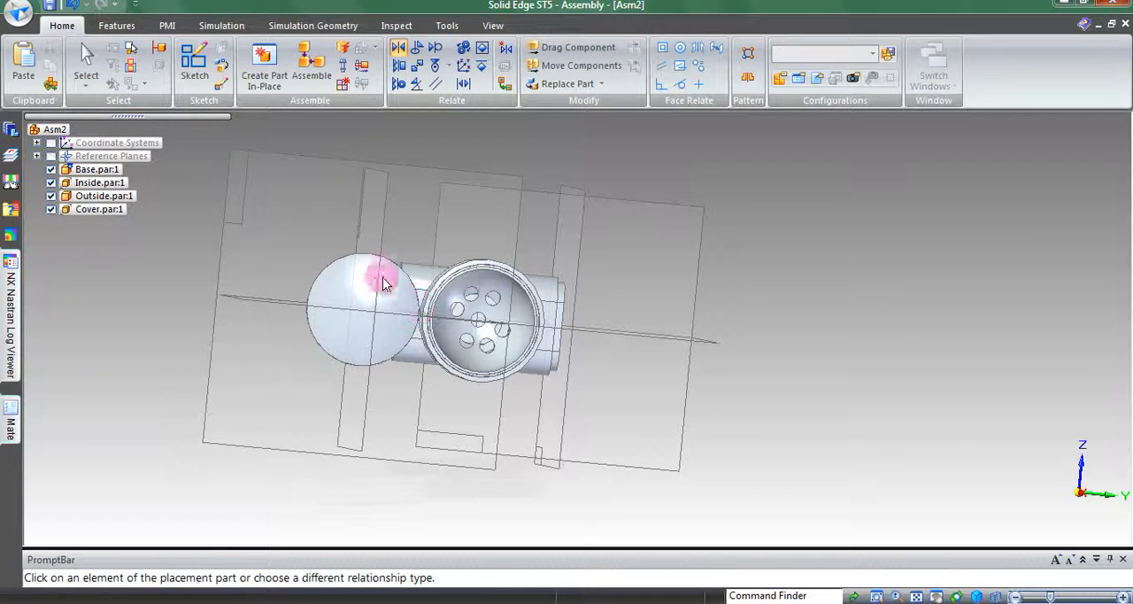
click(386, 202)
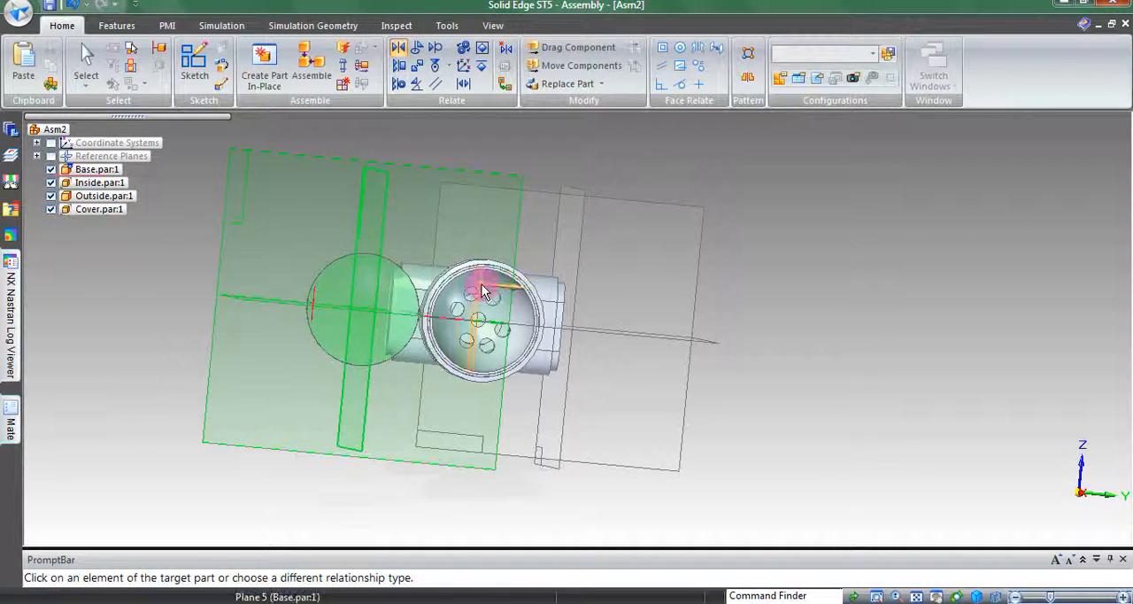
click(481, 287)
right_click(788, 330)
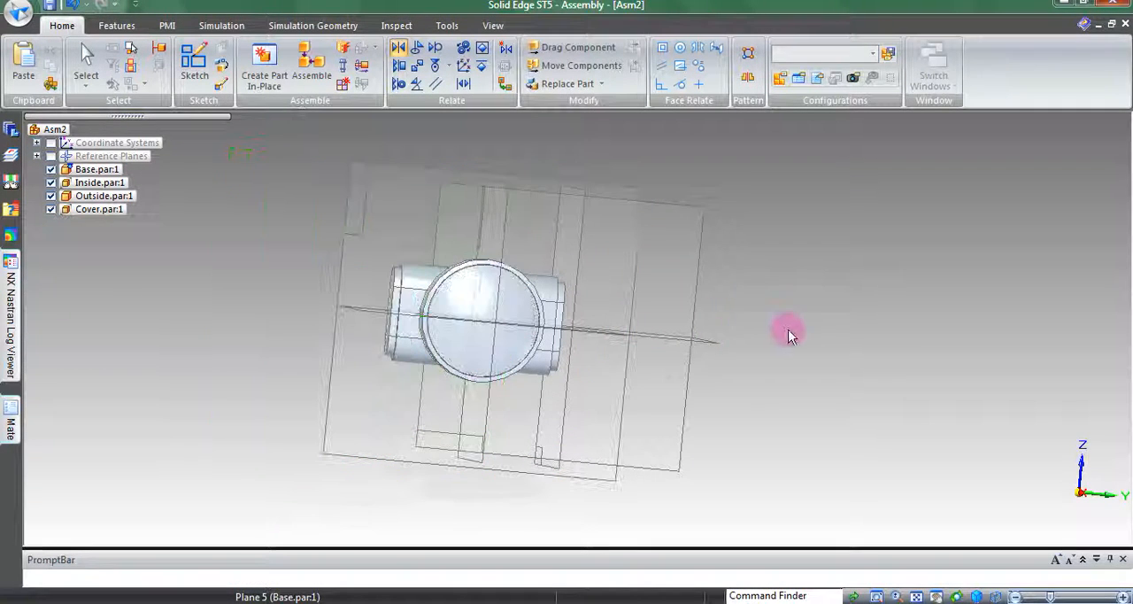
middle_drag(742, 317, 813, 319)
middle_drag(273, 324, 314, 368)
key(ctrl+j)
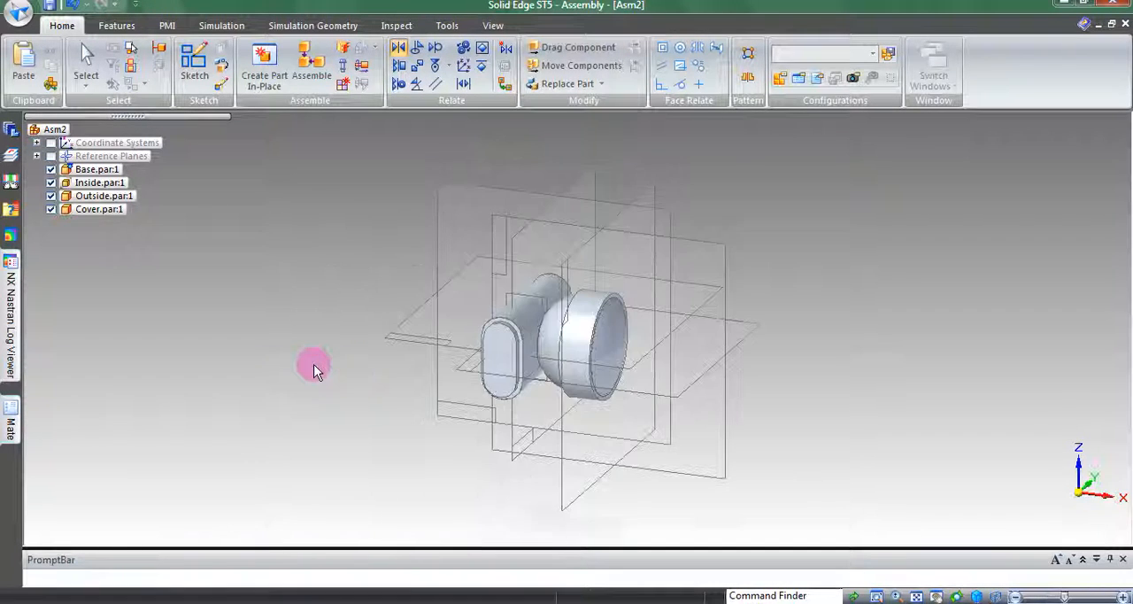
key(ctrl+i)
key(Escape)
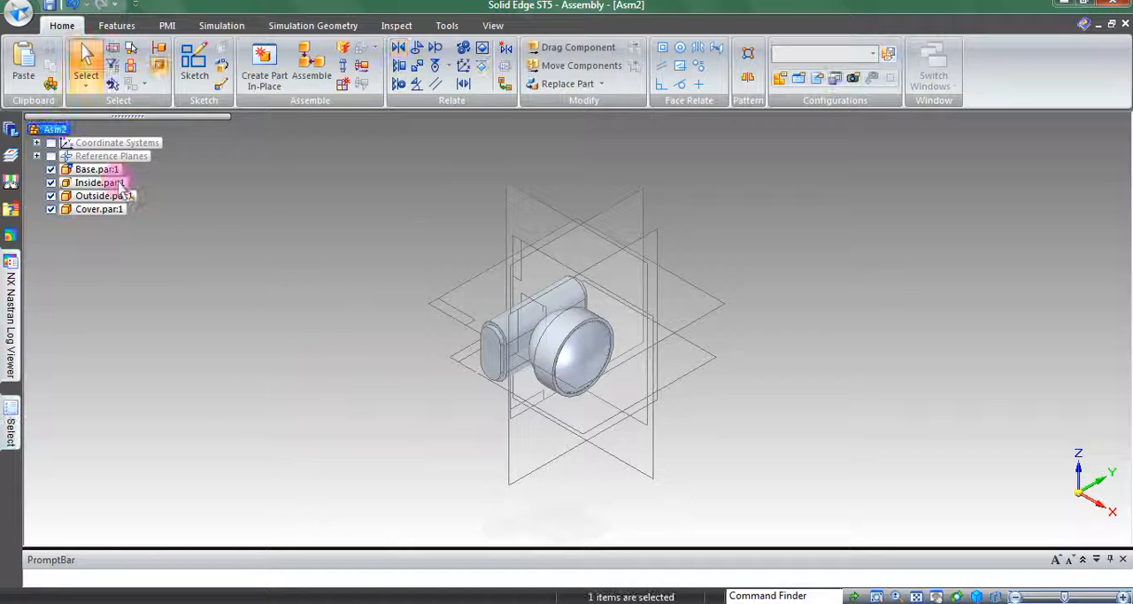